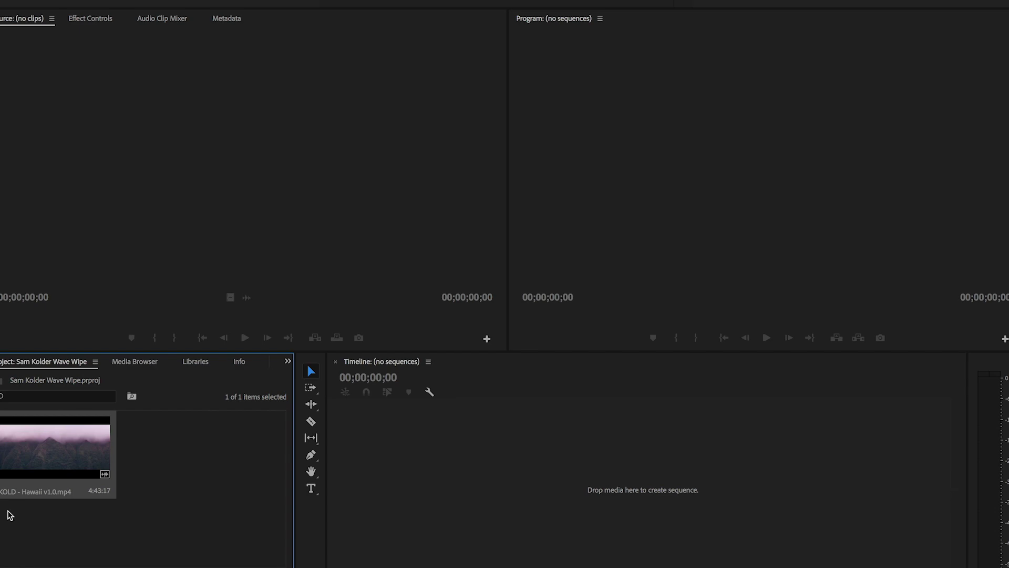
# - Build the KOLD - Hawaii v1.0 sequence from the Hawaii clip and scrub ahead to the coast shot
pyautogui.moveTo(50, 438); pyautogui.dragTo(468, 485)
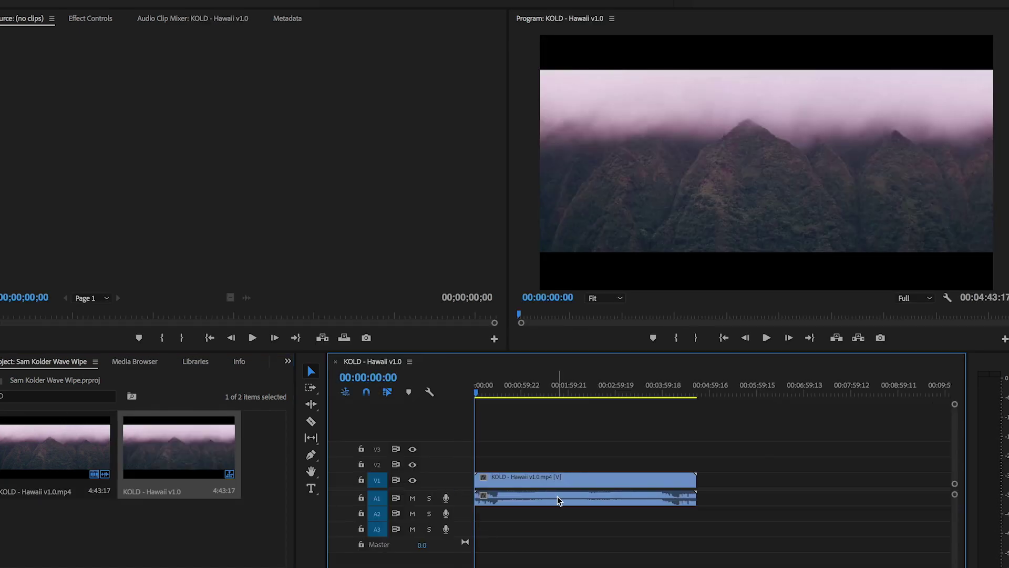
pyautogui.click(622, 390)
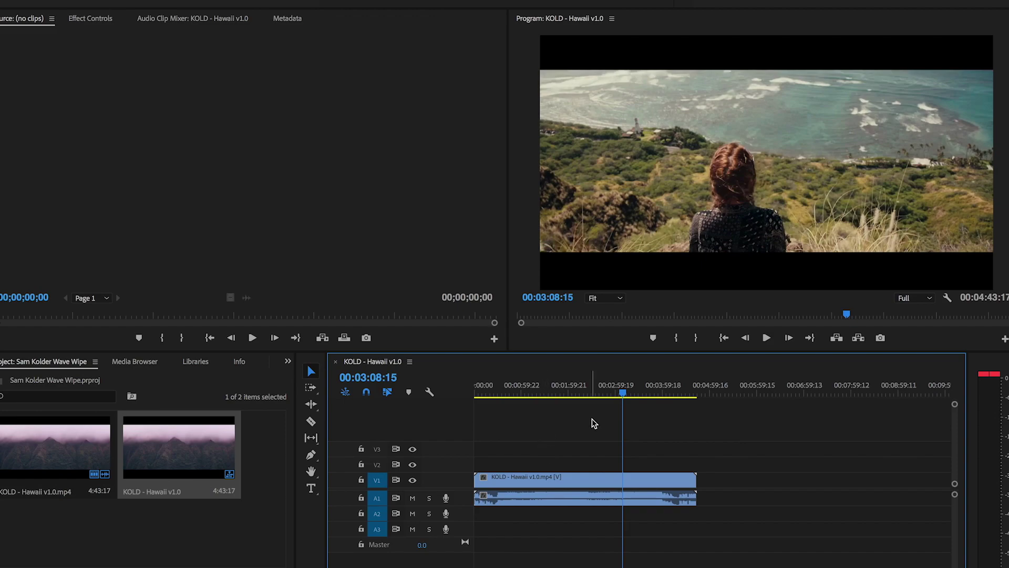
pyautogui.moveTo(622, 392); pyautogui.dragTo(653, 399)
# - Cut at the cliff diver shot, remove the footage before it and the gap, and play back
pyautogui.press('c')
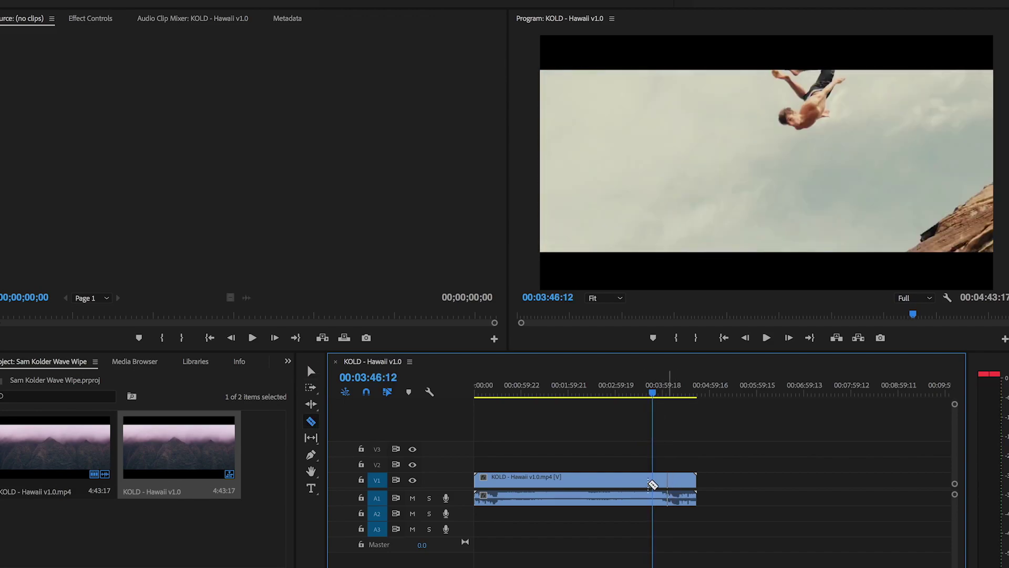
pyautogui.click(657, 478)
pyautogui.press('v')
pyautogui.click(619, 482)
pyautogui.press('Delete')
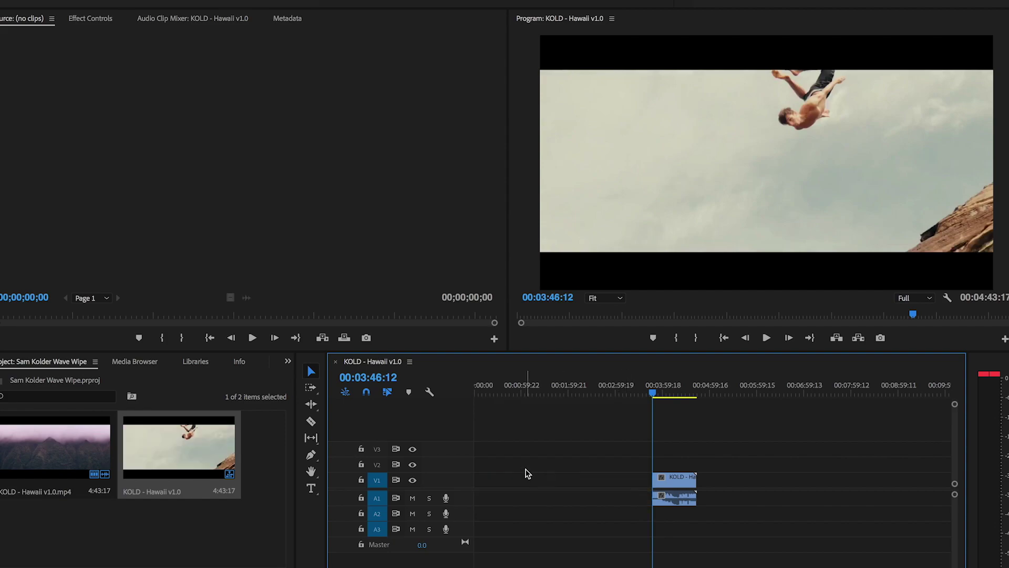
pyautogui.click(556, 481)
pyautogui.press('Delete')
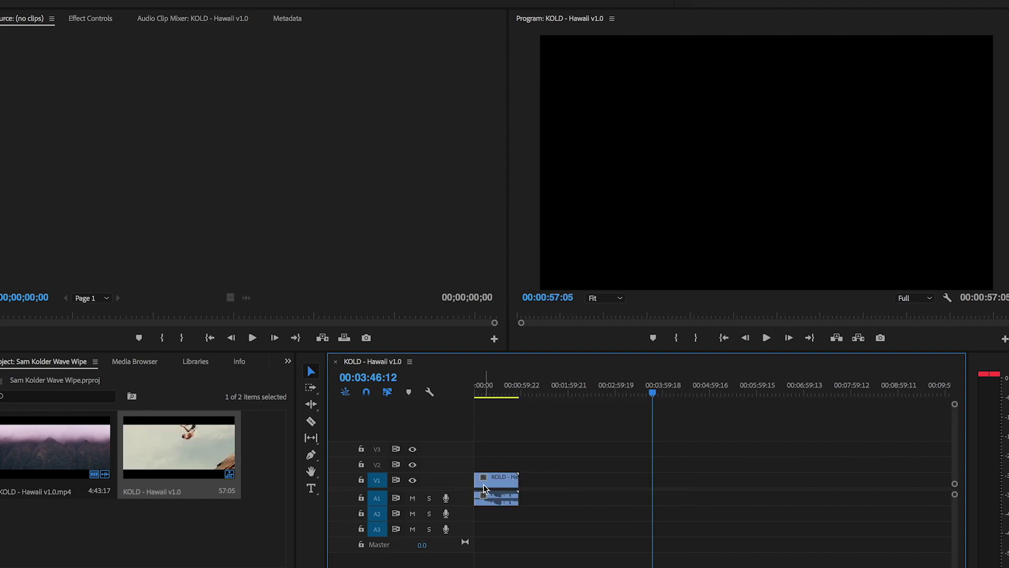
pyautogui.press('space')
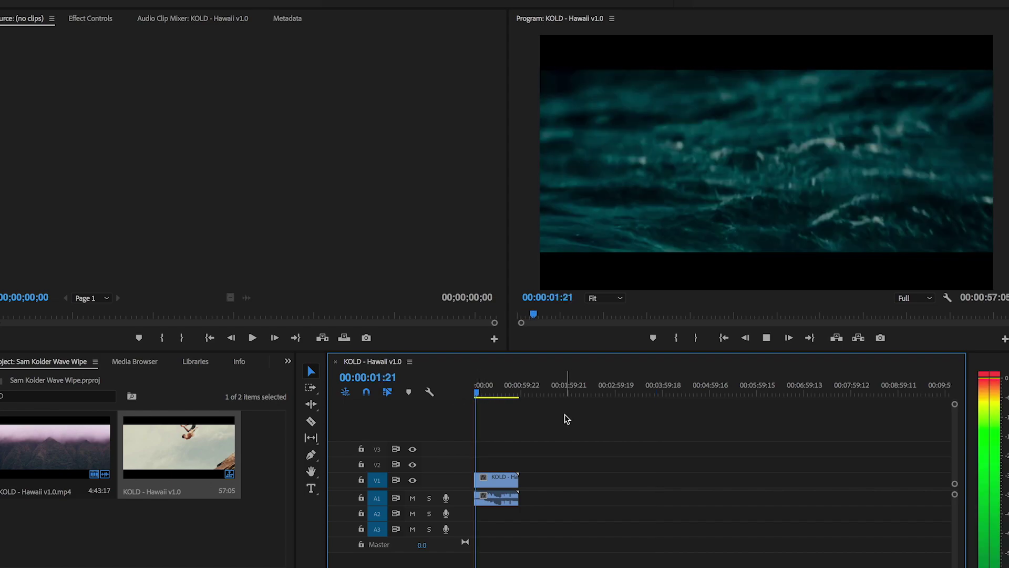
pyautogui.press('space')
# - Cut the clip at 2:18, delete the rest, fit the timeline and play the trimmed clip
pyautogui.press('c')
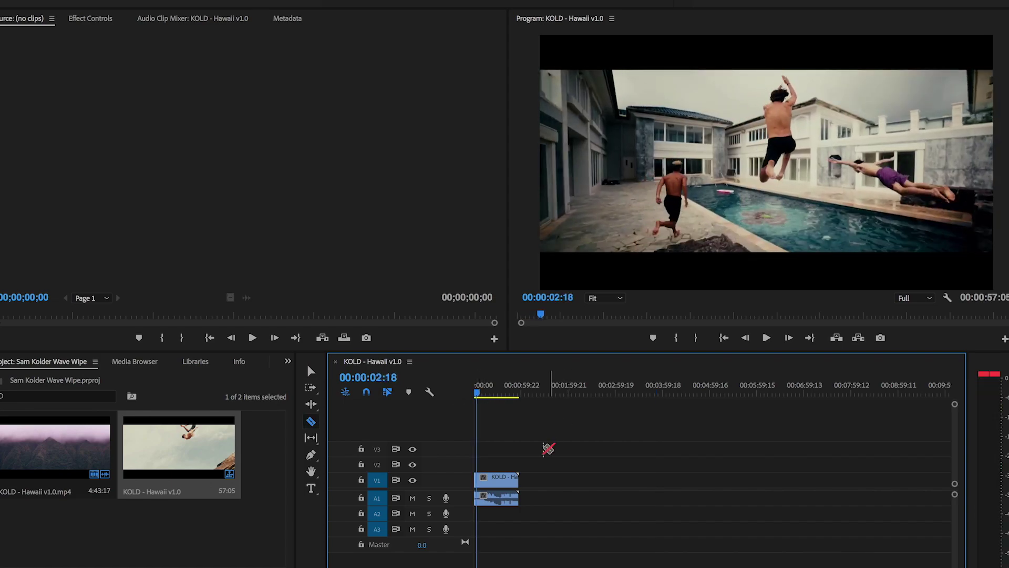
pyautogui.press('v')
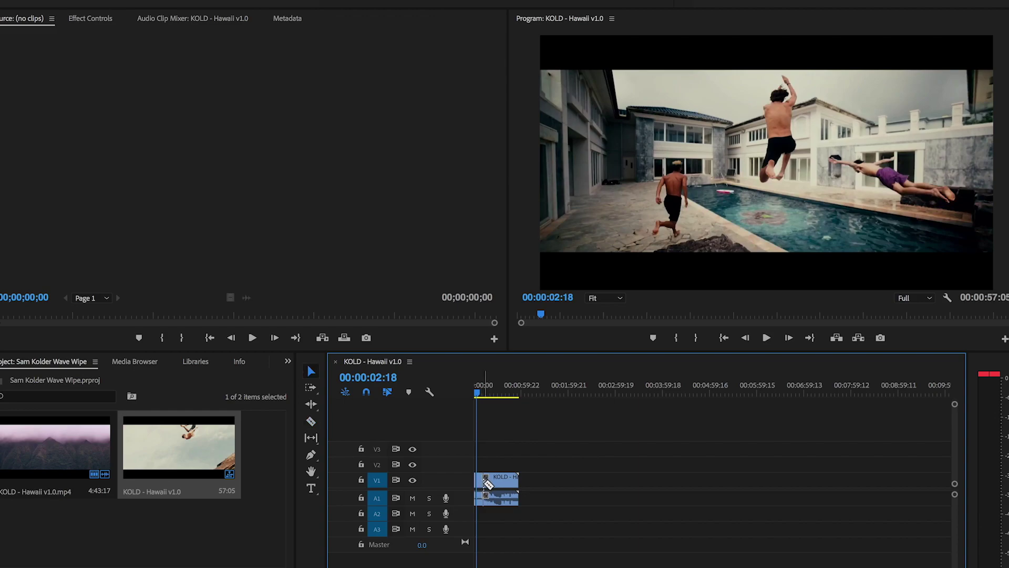
pyautogui.click(496, 476)
pyautogui.press('Delete')
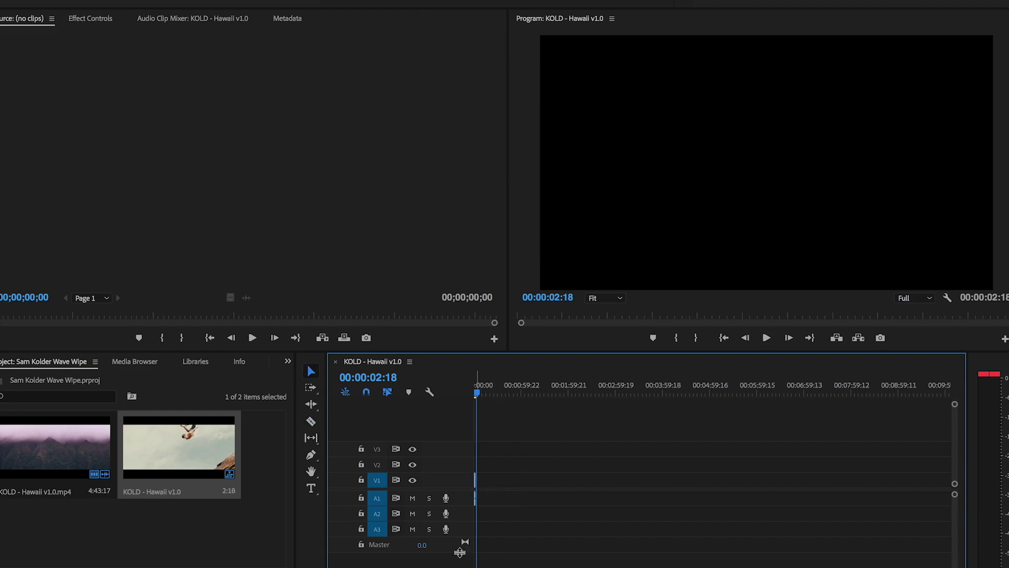
pyautogui.press('=')
pyautogui.press('=')
pyautogui.press('=')
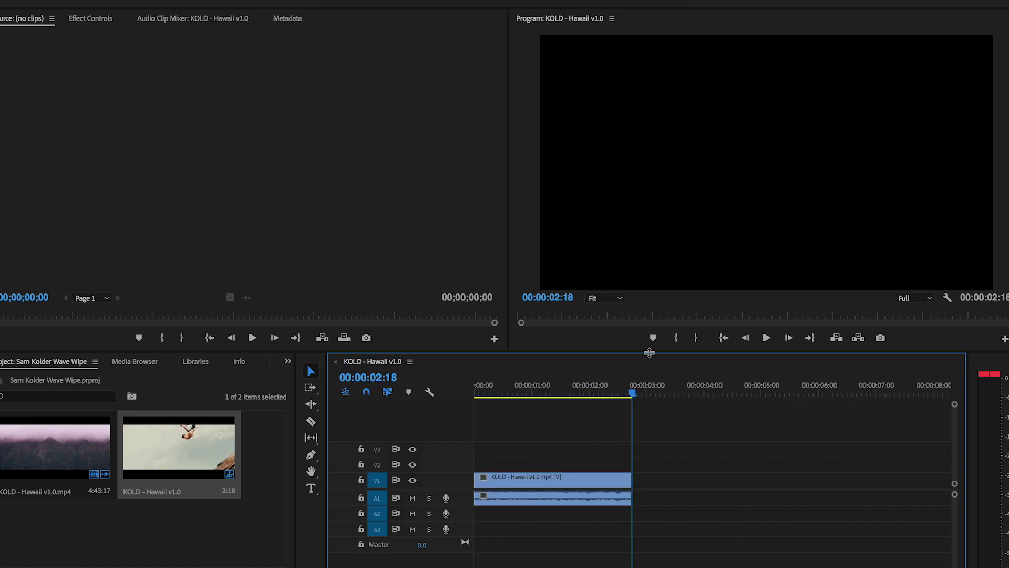
pyautogui.press('Home')
pyautogui.press('space')
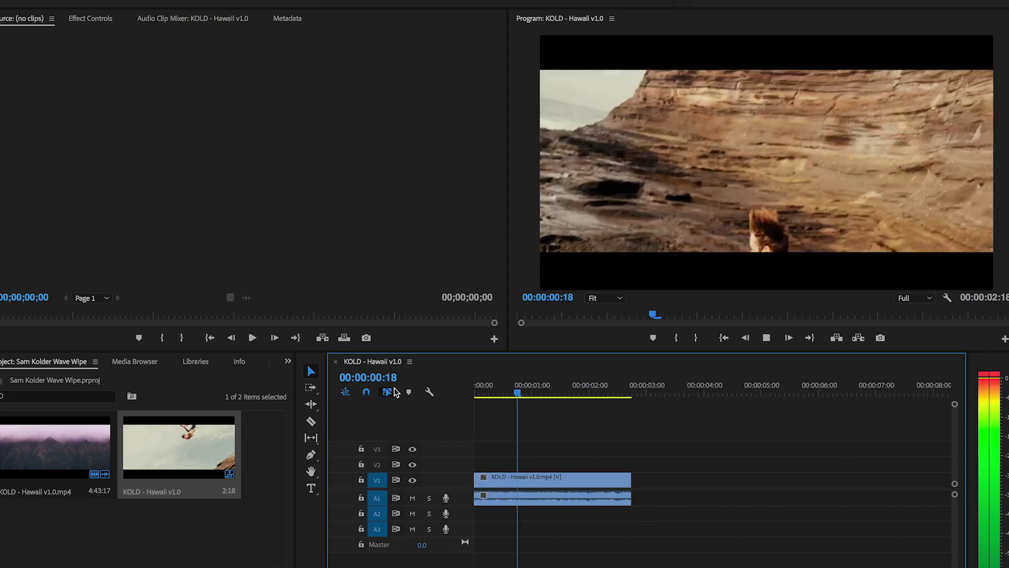
pyautogui.press('space')
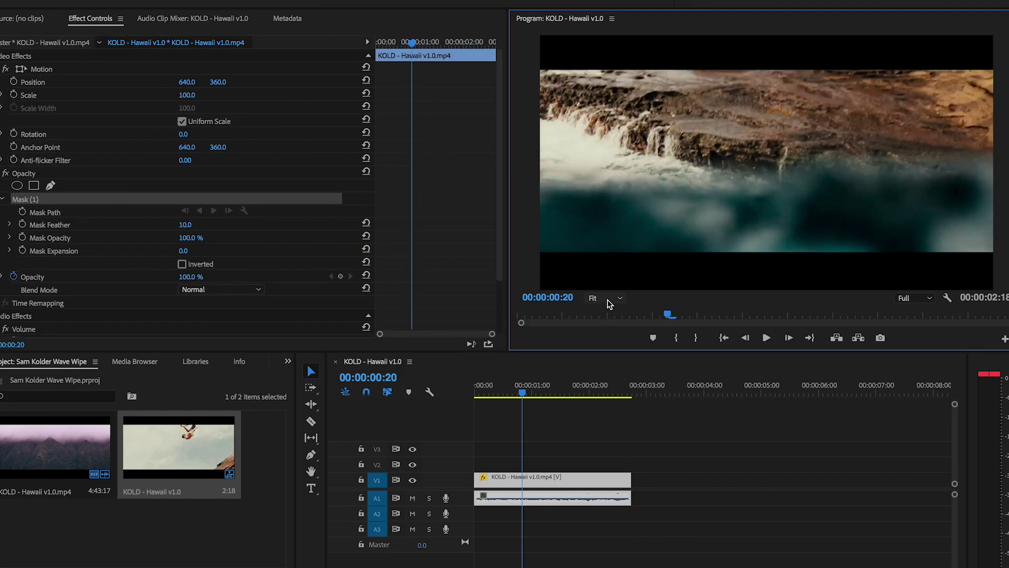
# - Set the Program view to 75%, duplicate the clip onto V2, and start a freehand pen mask
pyautogui.click(608, 303)
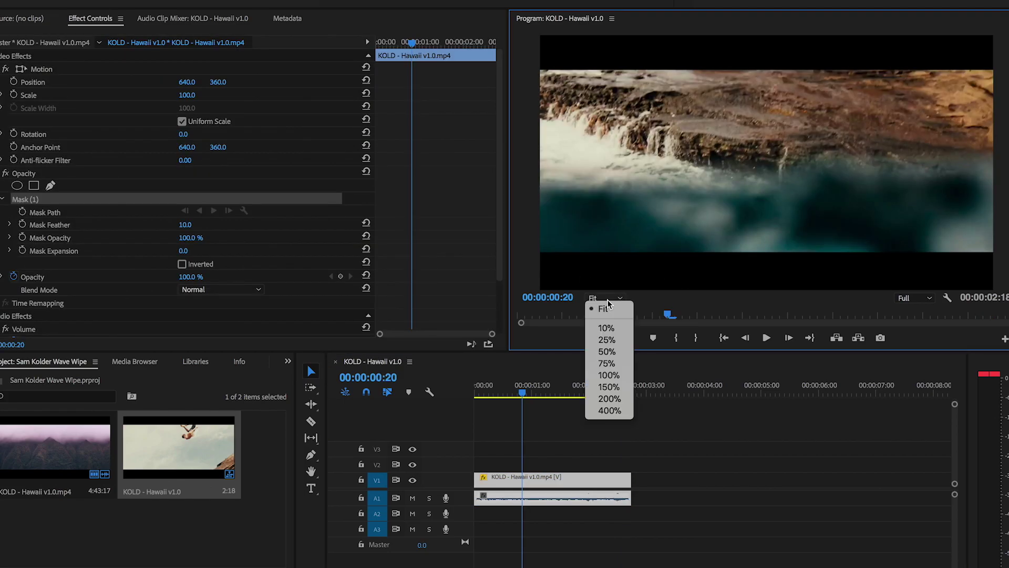
pyautogui.click(606, 364)
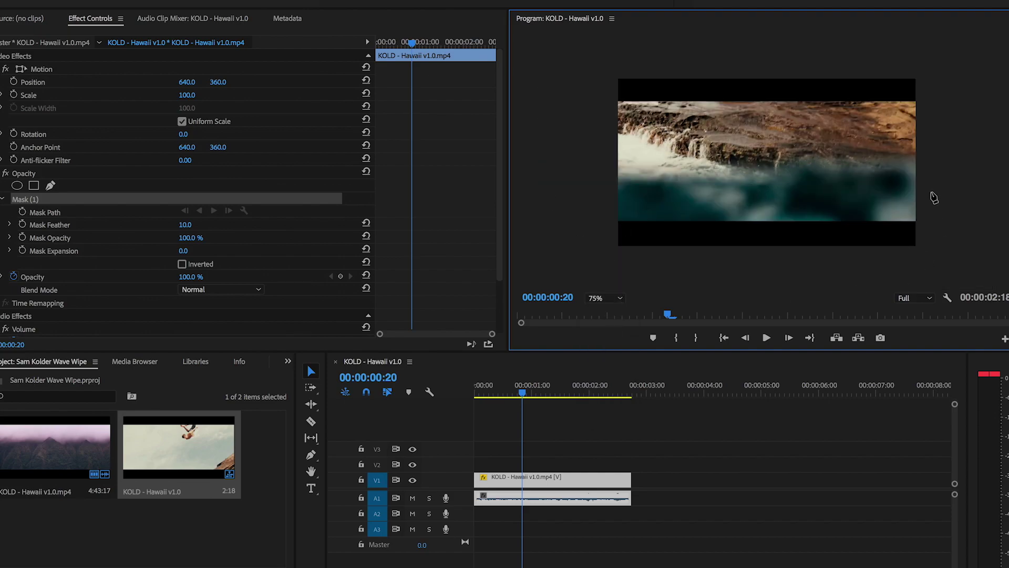
pyautogui.click(561, 146)
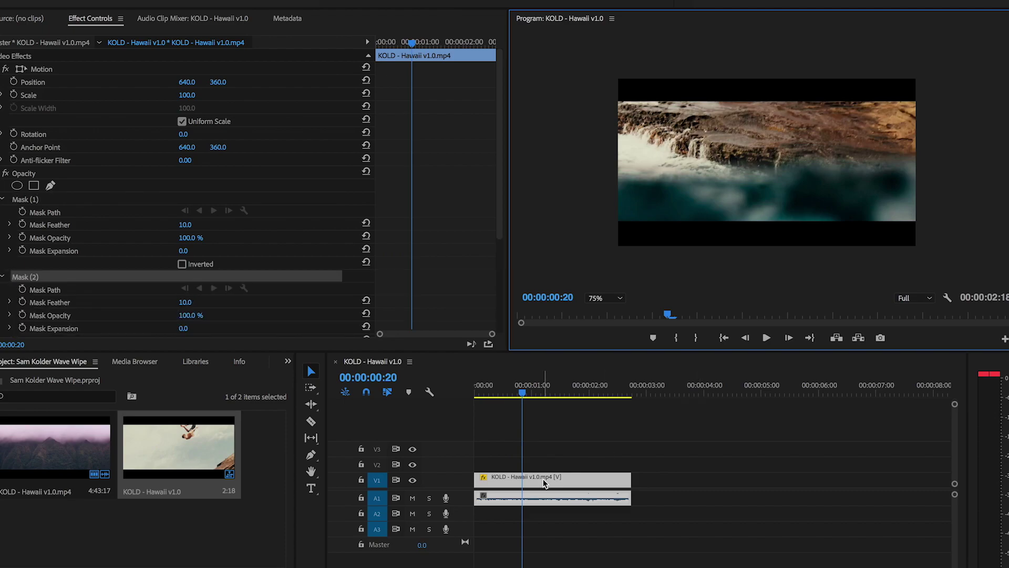
pyautogui.moveTo(539, 486); pyautogui.dragTo(529, 470)
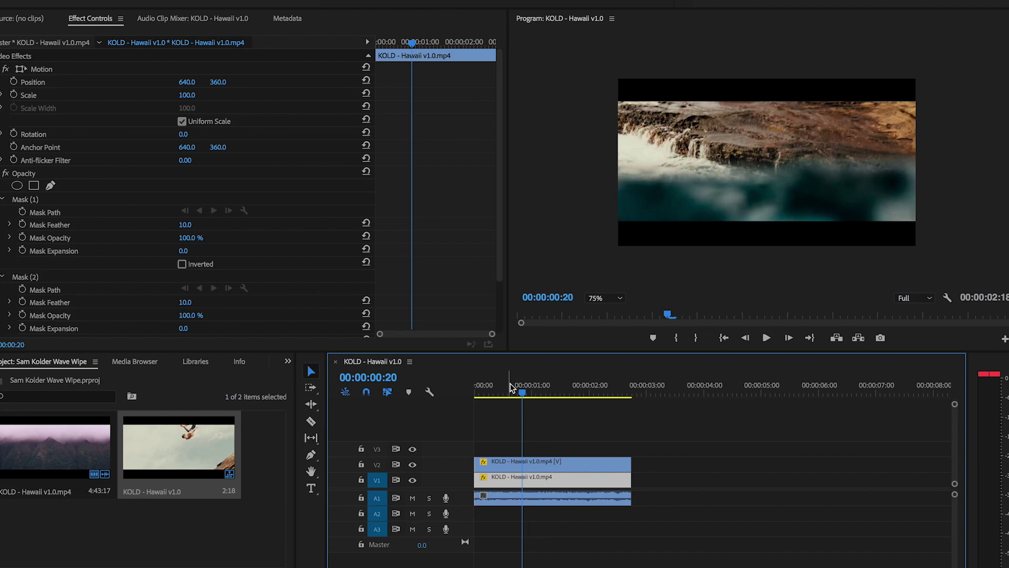
pyautogui.click(519, 482)
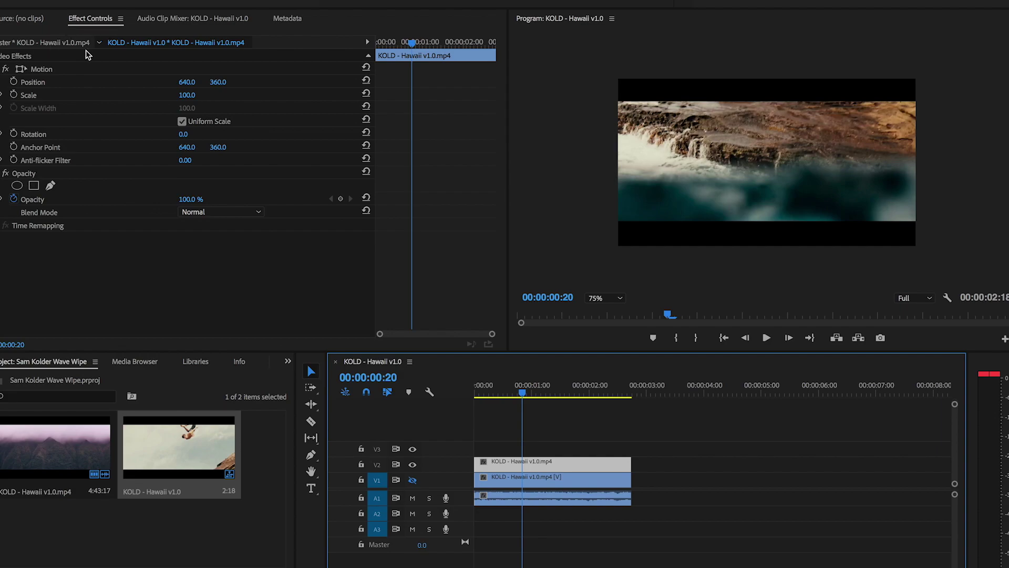
pyautogui.click(50, 185)
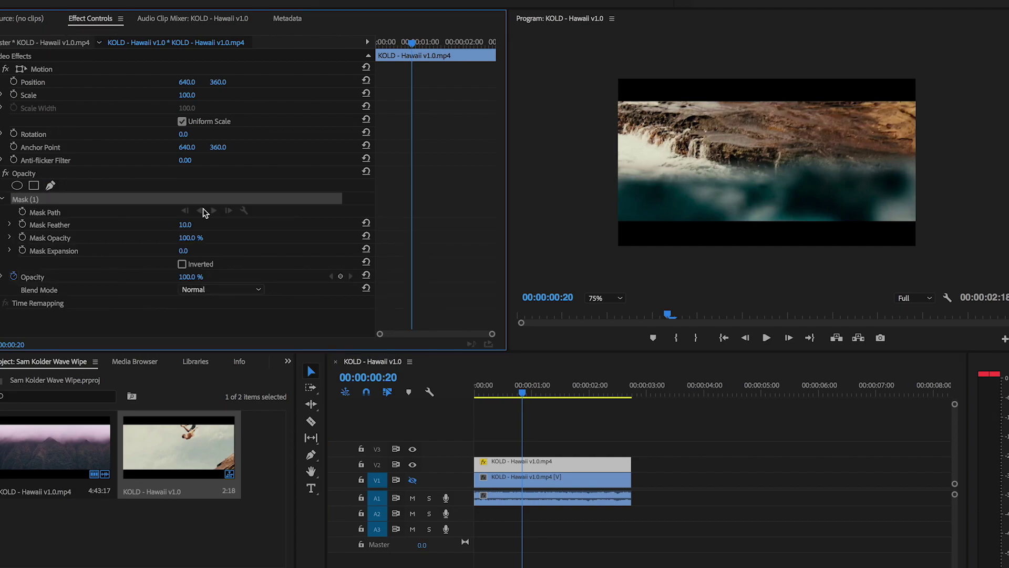
# - Trace a closed pen mask along the water line and around the top of the frame
pyautogui.click(614, 188)
pyautogui.click(644, 187)
pyautogui.click(706, 187)
pyautogui.click(755, 192)
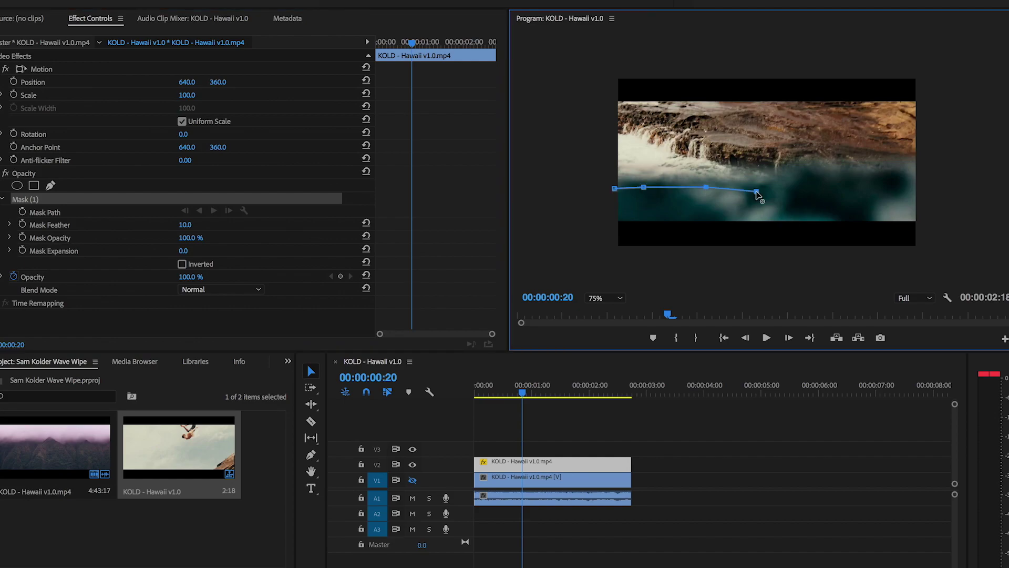
pyautogui.click(793, 179)
pyautogui.click(825, 177)
pyautogui.click(879, 176)
pyautogui.click(938, 176)
pyautogui.click(960, 107)
pyautogui.click(933, 57)
pyautogui.click(587, 48)
pyautogui.click(544, 208)
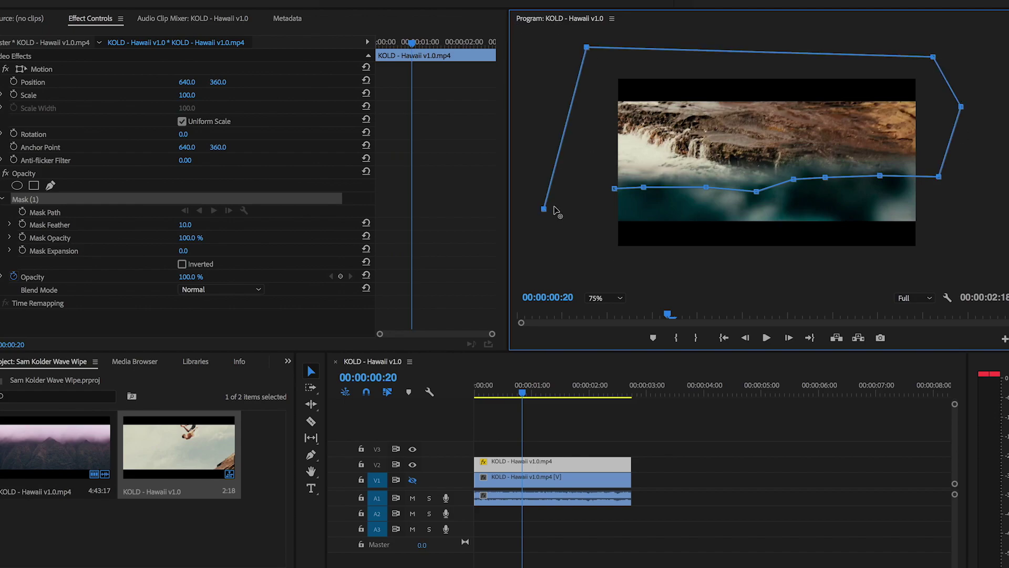
pyautogui.click(629, 190)
pyautogui.moveTo(544, 210); pyautogui.dragTo(548, 183)
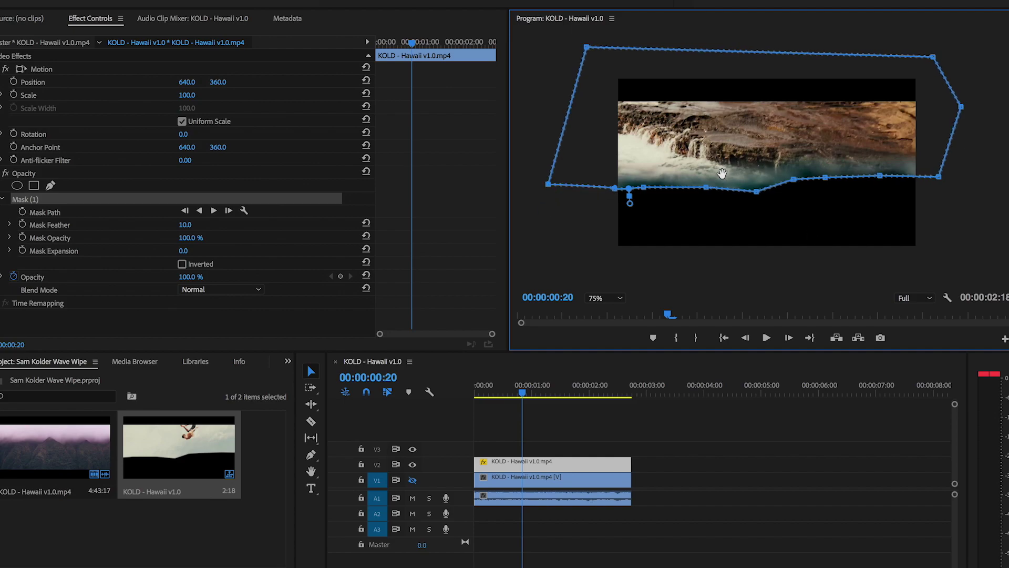
# - Invert the mask to keep the water, re-enable V1 output, and select Mask Path
pyautogui.click(182, 264)
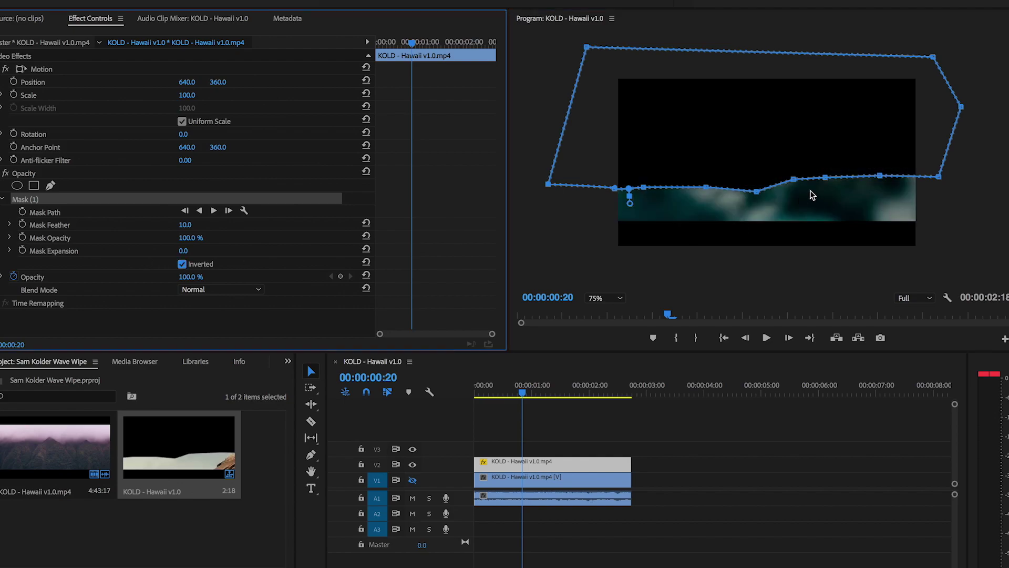
pyautogui.click(412, 480)
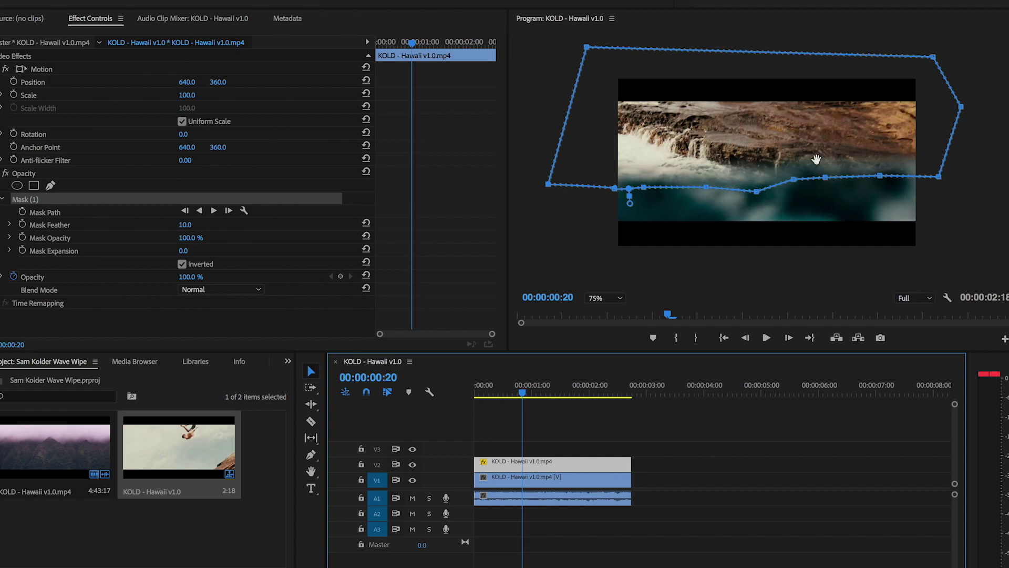
pyautogui.click(27, 213)
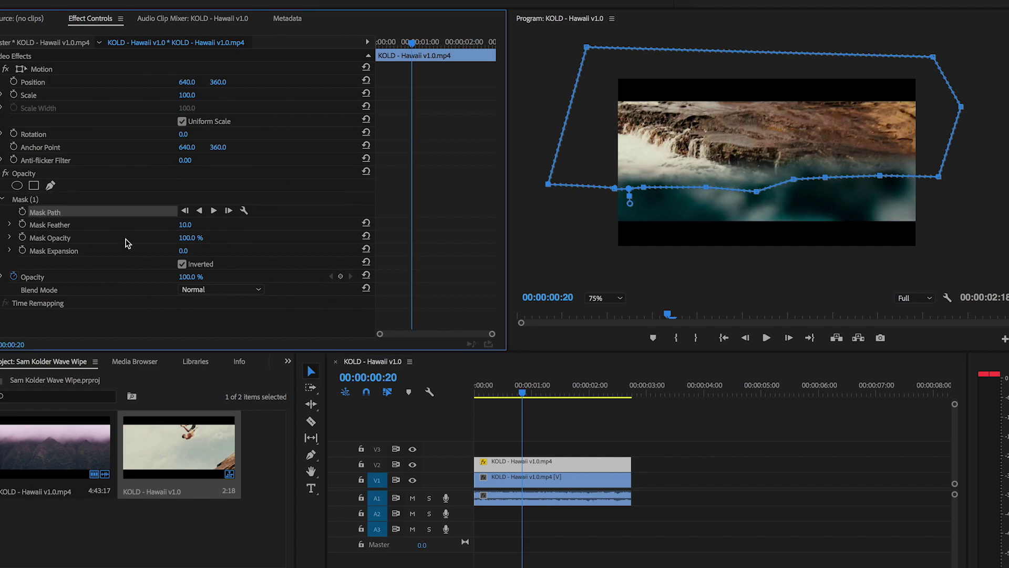
# - Add a Mask Path keyframe, select the lower mask points, and raise them at 00:00:00:21
pyautogui.click(22, 212)
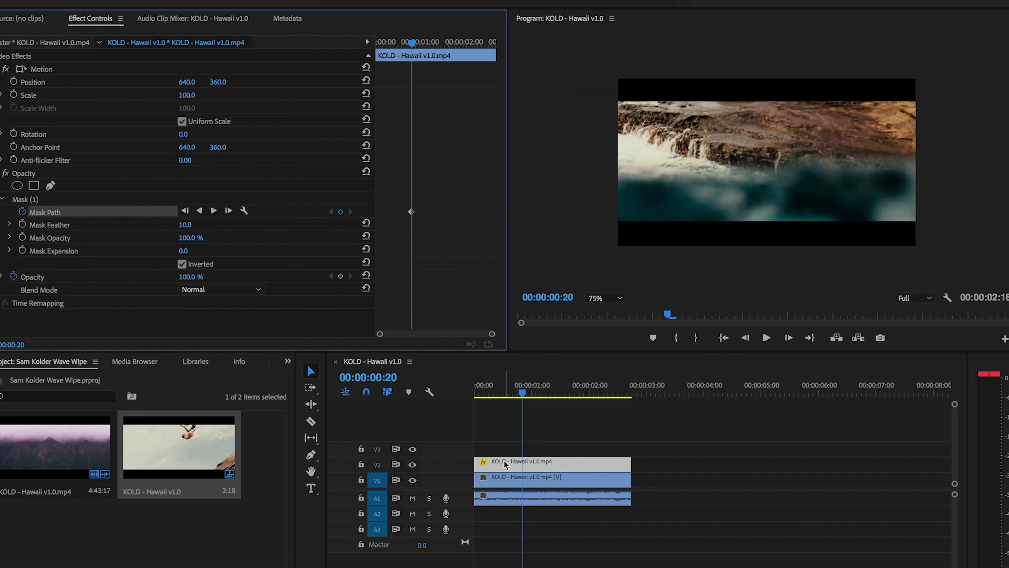
pyautogui.click(740, 339)
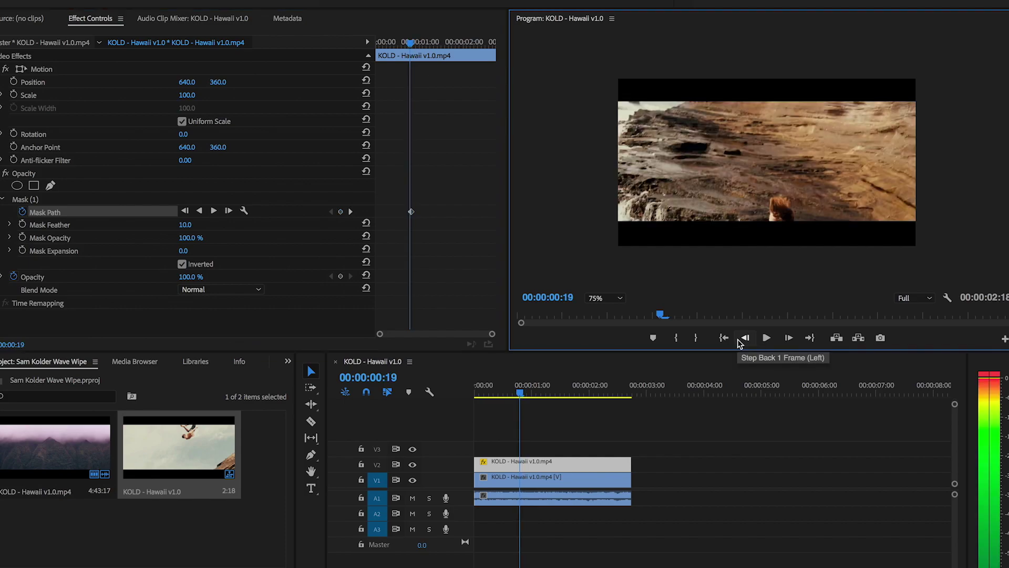
pyautogui.click(61, 222)
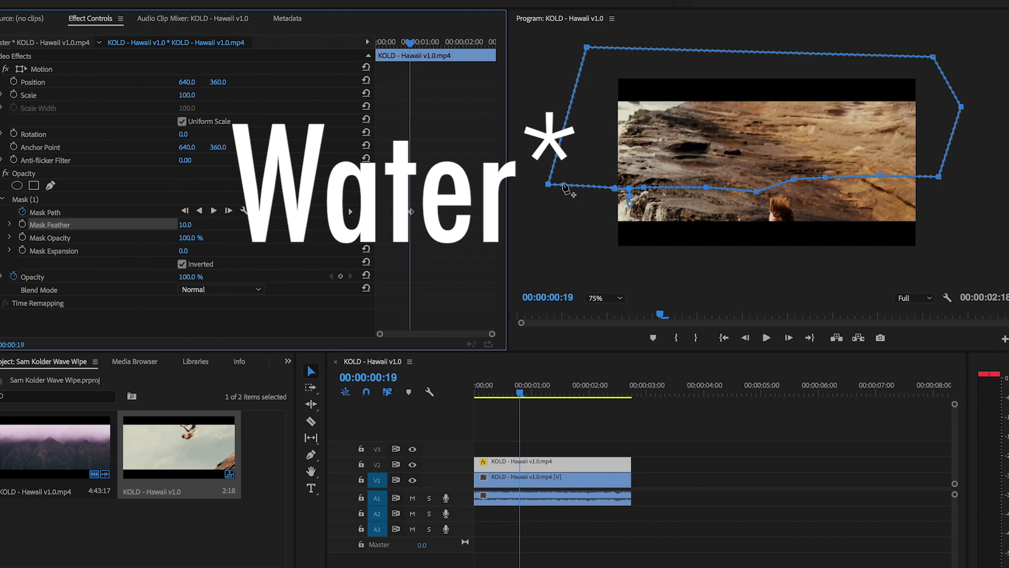
pyautogui.moveTo(528, 163); pyautogui.dragTo(940, 255)
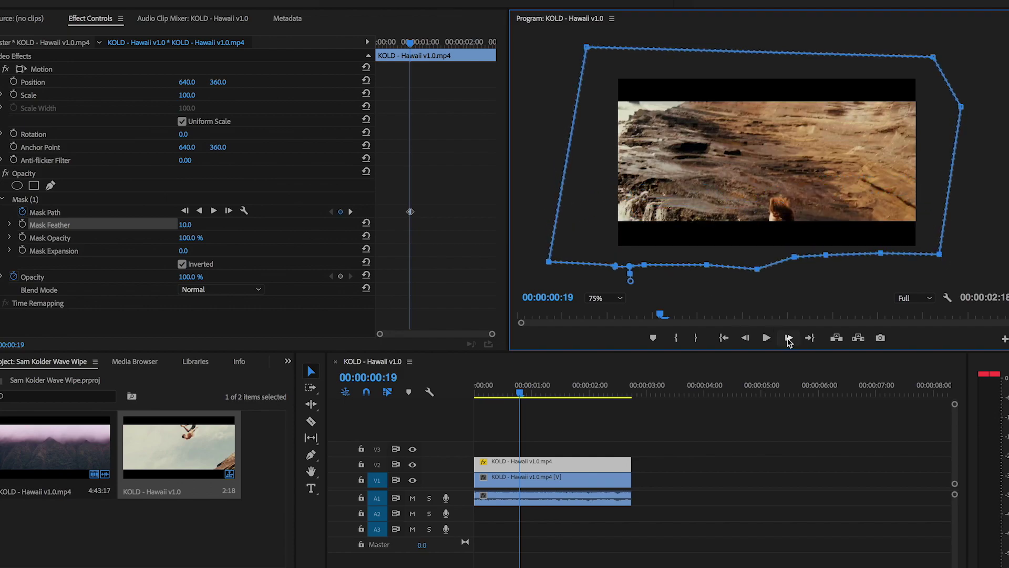
pyautogui.click(789, 338)
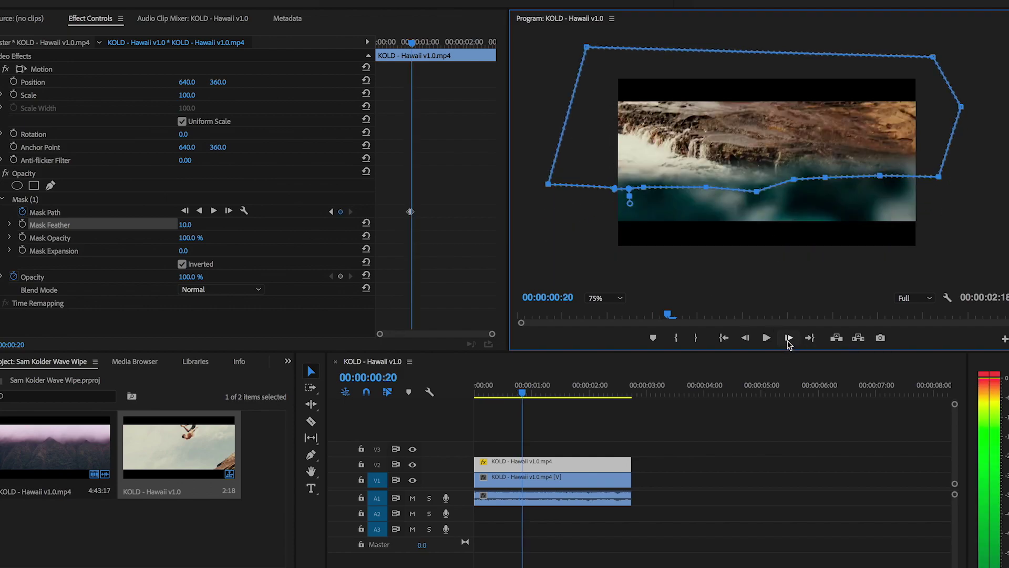
pyautogui.click(789, 338)
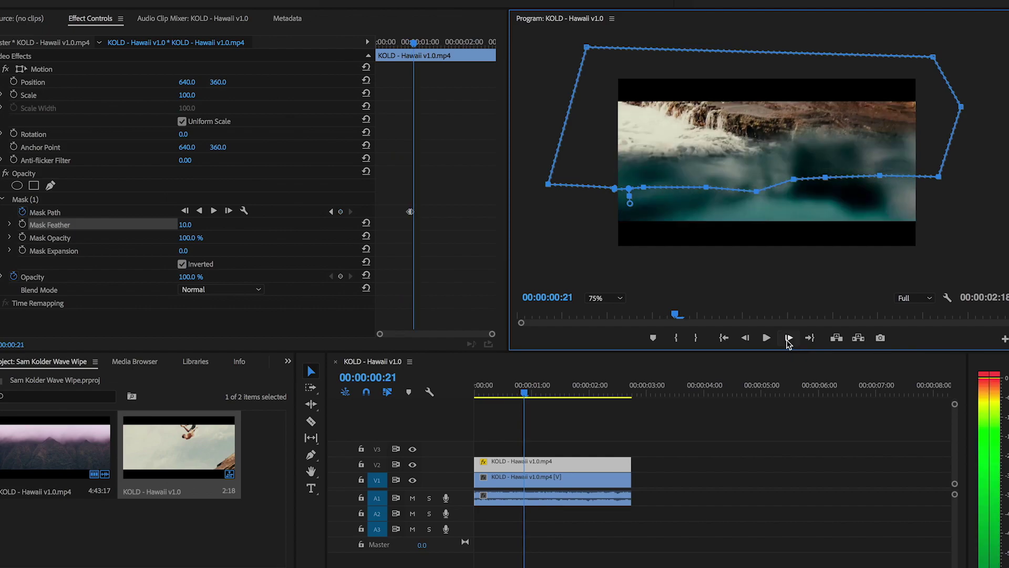
pyautogui.moveTo(547, 188); pyautogui.dragTo(549, 166)
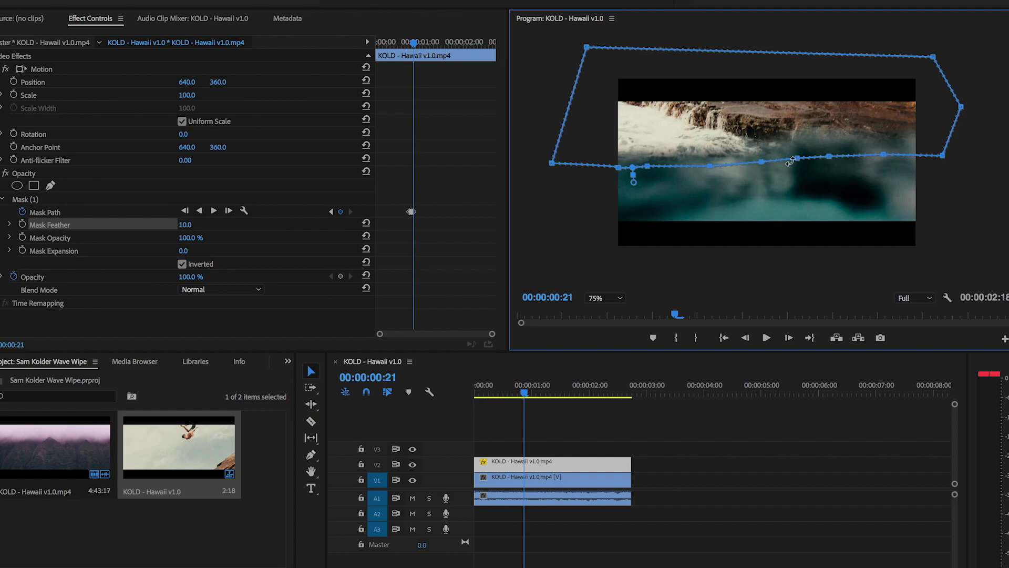
# - Reshape the mask's bottom edge into rising wave crests at frames 21 and 22
pyautogui.moveTo(798, 158); pyautogui.dragTo(835, 146)
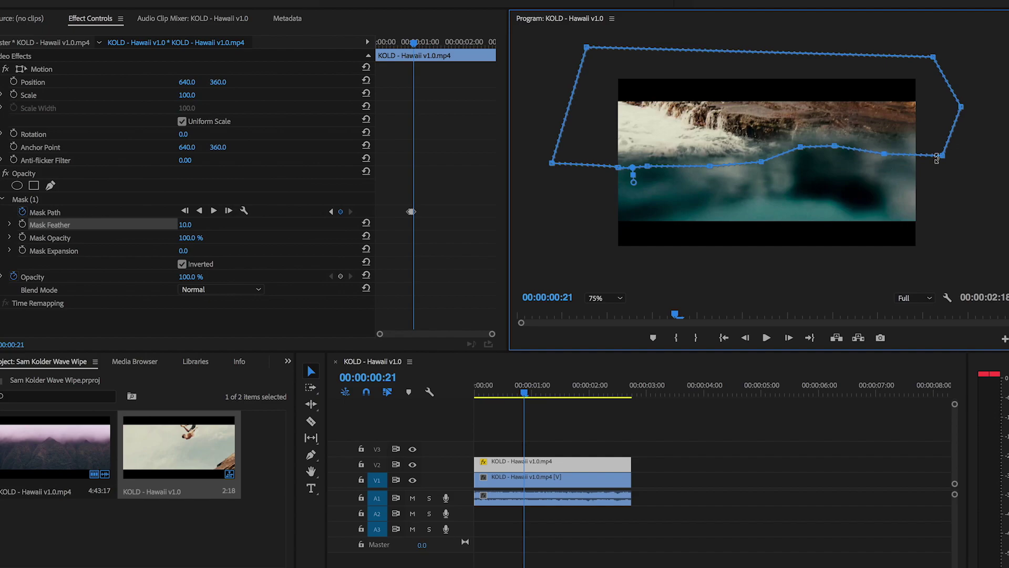
pyautogui.moveTo(940, 156); pyautogui.dragTo(938, 143)
pyautogui.moveTo(619, 173); pyautogui.dragTo(614, 176)
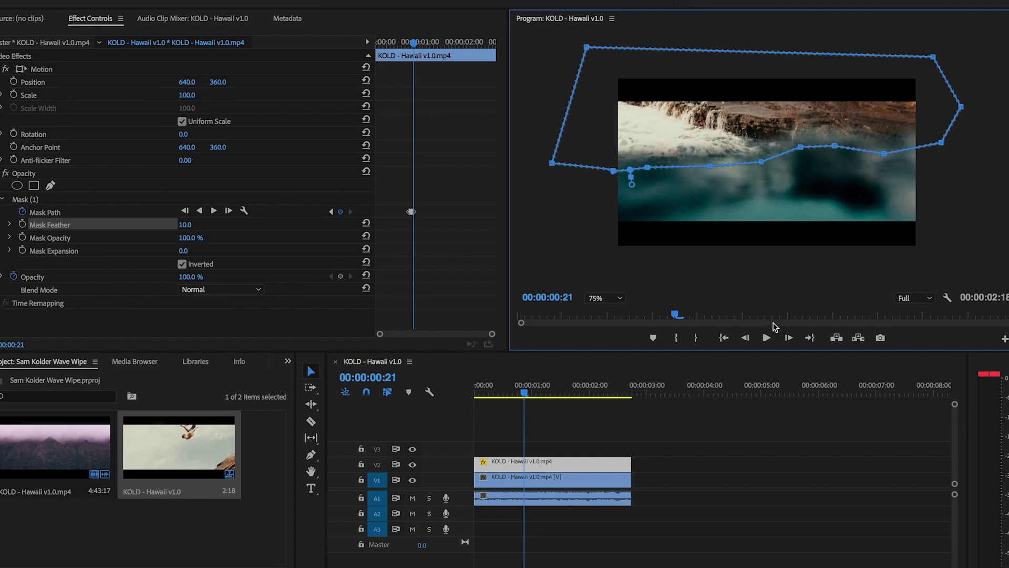
pyautogui.click(788, 338)
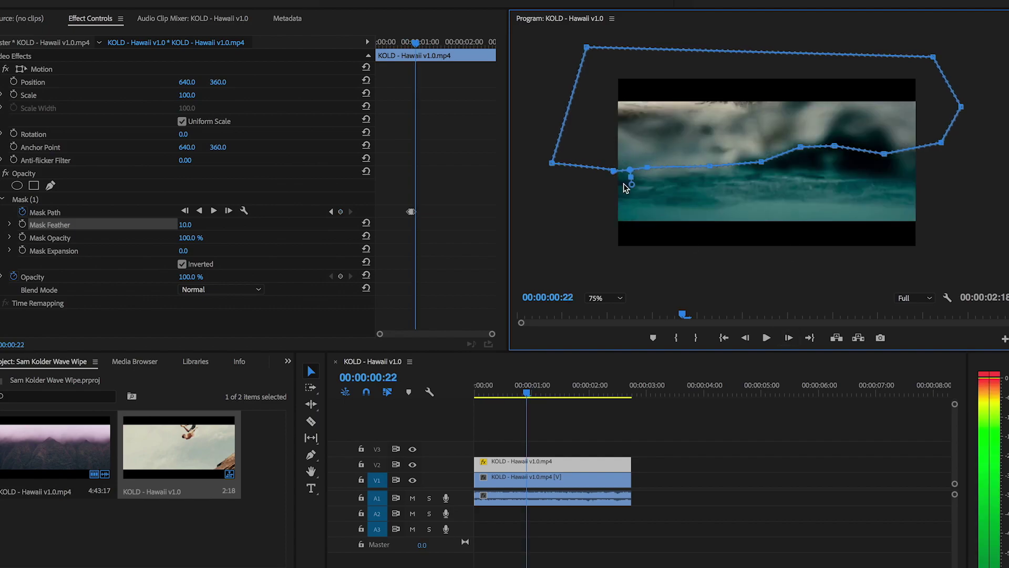
pyautogui.moveTo(648, 167); pyautogui.dragTo(647, 140)
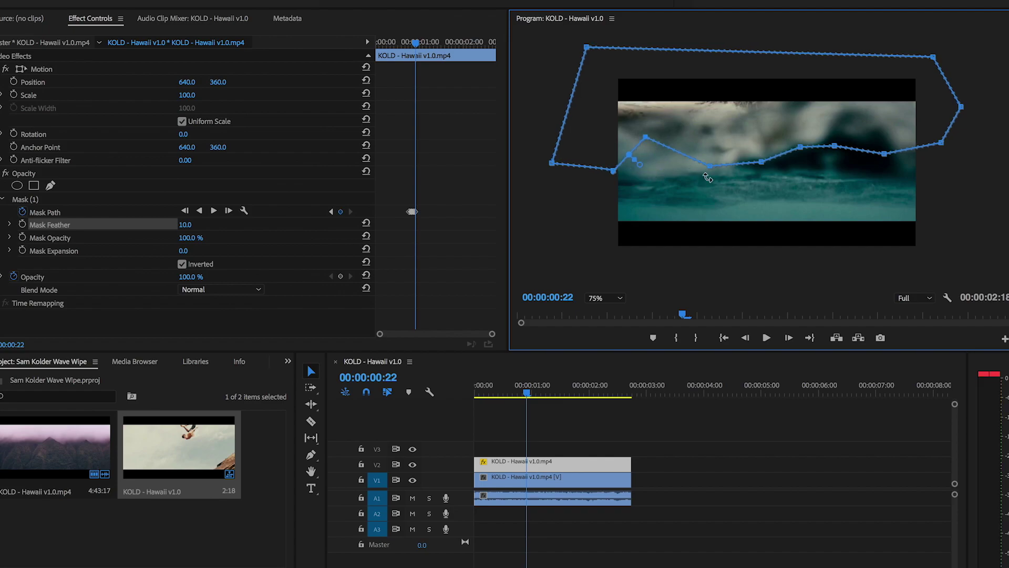
pyautogui.moveTo(710, 167); pyautogui.dragTo(711, 124)
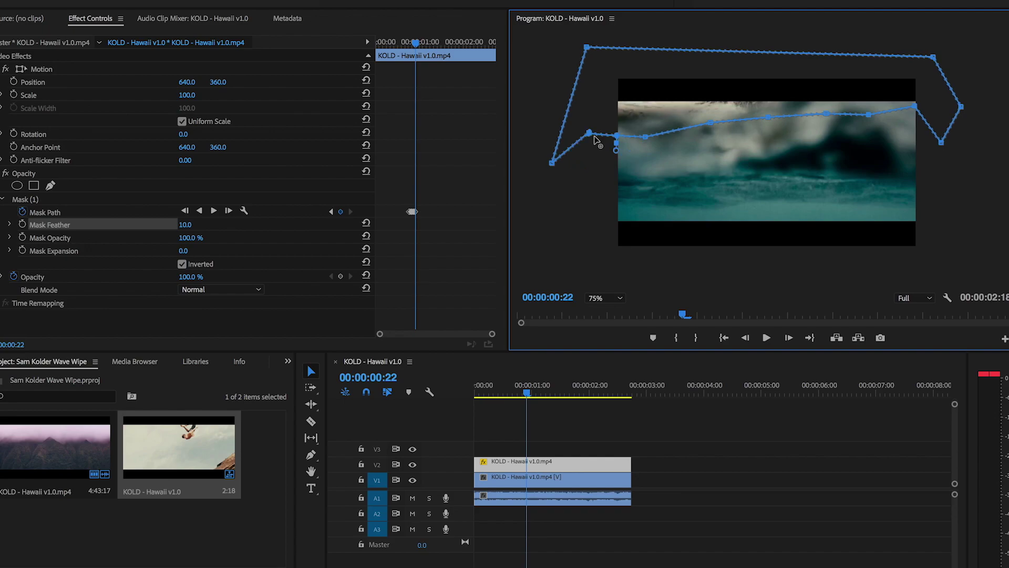
# - Step through frames to check the wave motion, then move to about 00:00:01:21
pyautogui.press('Right')
pyautogui.press('Right')
pyautogui.press('Left')
pyautogui.press('Left')
pyautogui.press('Left')
pyautogui.press('Left')
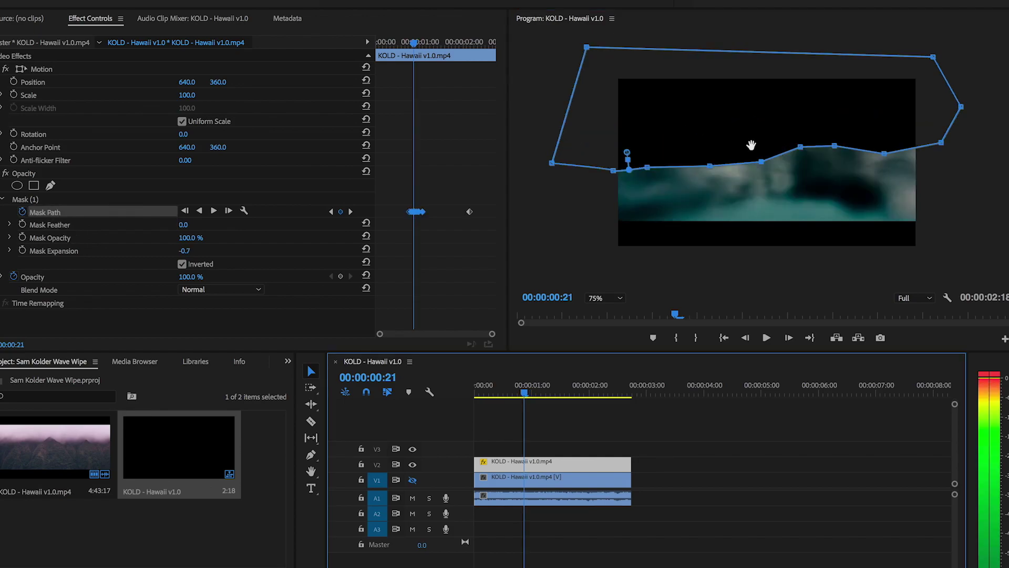
pyautogui.press('Left')
pyautogui.press('Left')
pyautogui.press('Left')
pyautogui.press('Right')
pyautogui.press('Right')
pyautogui.press('Right')
pyautogui.press('Right')
pyautogui.press('Right')
pyautogui.press('Right')
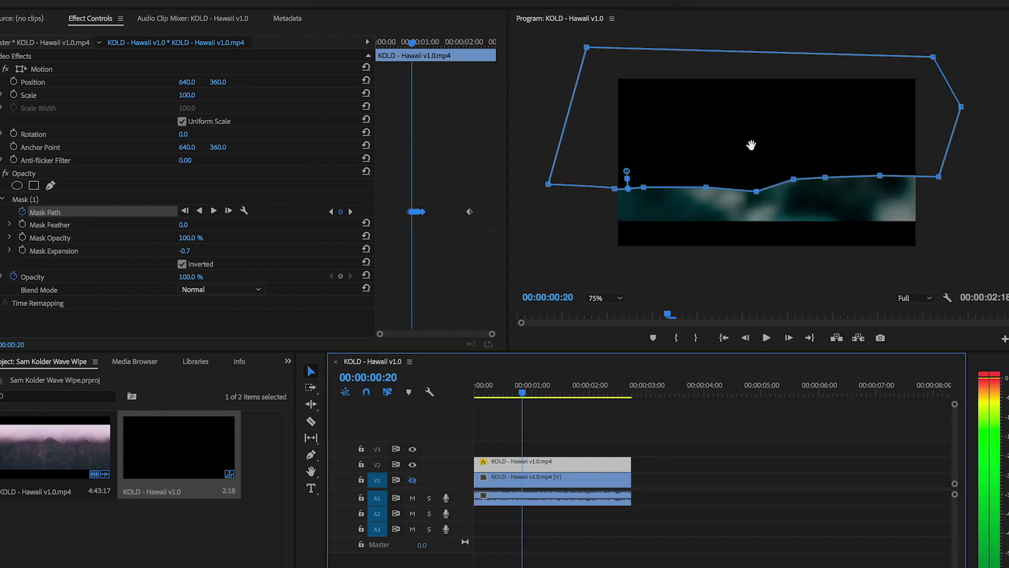
pyautogui.moveTo(532, 395); pyautogui.dragTo(594, 404)
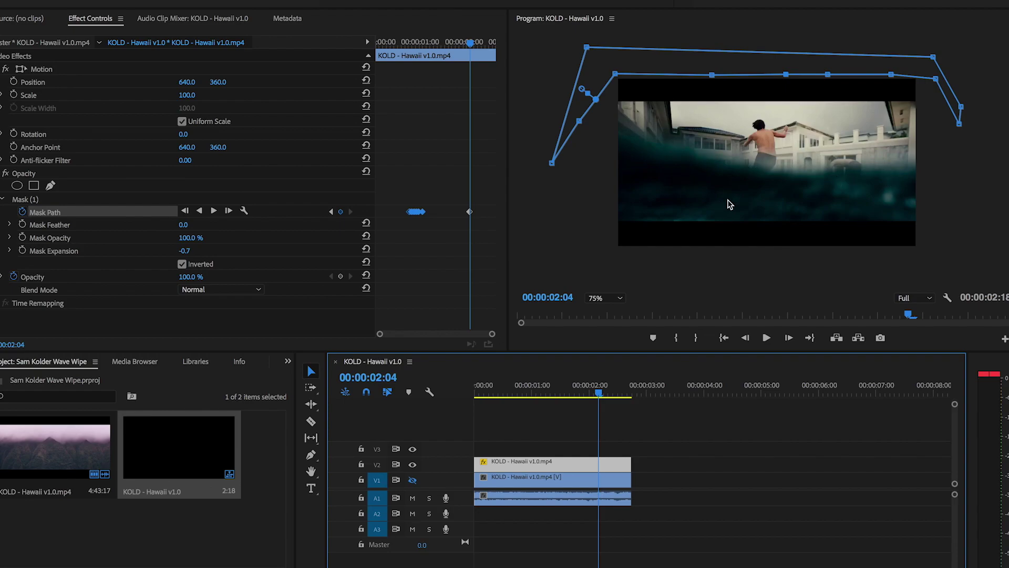
# - Pull the mask's lower edge down around 00:00:02:04 and review the wipe frame by frame
pyautogui.moveTo(786, 74); pyautogui.dragTo(760, 264)
pyautogui.press('Right')
pyautogui.press('Right')
pyautogui.press('Right')
pyautogui.press('Right')
pyautogui.press('Right')
pyautogui.press('Right')
pyautogui.press('Right')
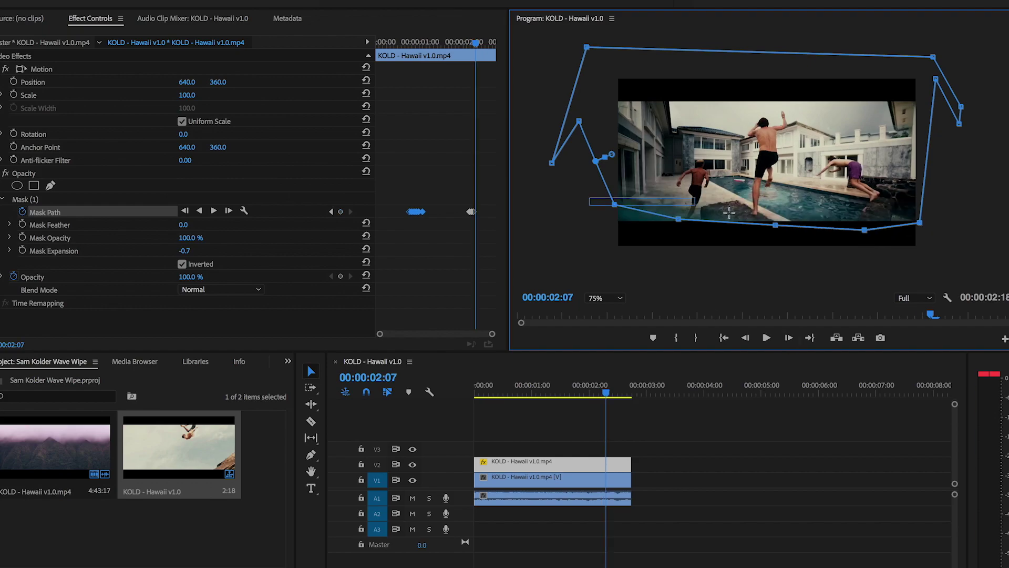
pyautogui.click(412, 480)
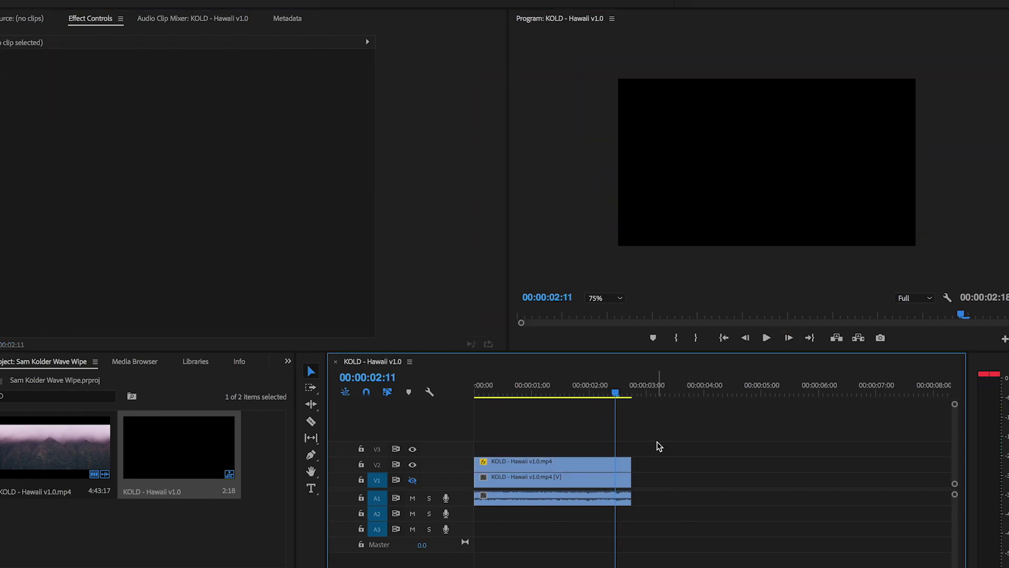
pyautogui.press('Left')
pyautogui.press('Left')
pyautogui.press('Left')
pyautogui.press('Left')
pyautogui.press('Left')
pyautogui.press('Left')
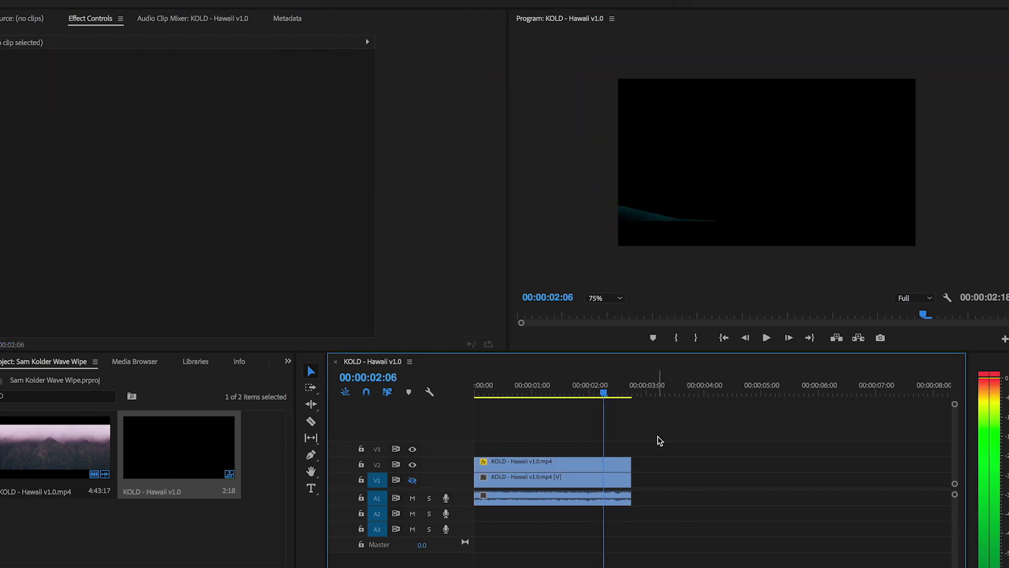
pyautogui.press('Left')
pyautogui.press('Left')
pyautogui.press('Left')
pyautogui.press('Left')
pyautogui.press('Left')
pyautogui.press('Left')
pyautogui.press('Left')
pyautogui.press('Left')
pyautogui.press('Left')
pyautogui.press('Left')
pyautogui.press('Left')
pyautogui.press('Left')
pyautogui.press('Left')
pyautogui.press('Left')
pyautogui.press('Left')
pyautogui.press('Left')
pyautogui.press('Left')
pyautogui.press('Left')
pyautogui.press('Left')
pyautogui.press('Left')
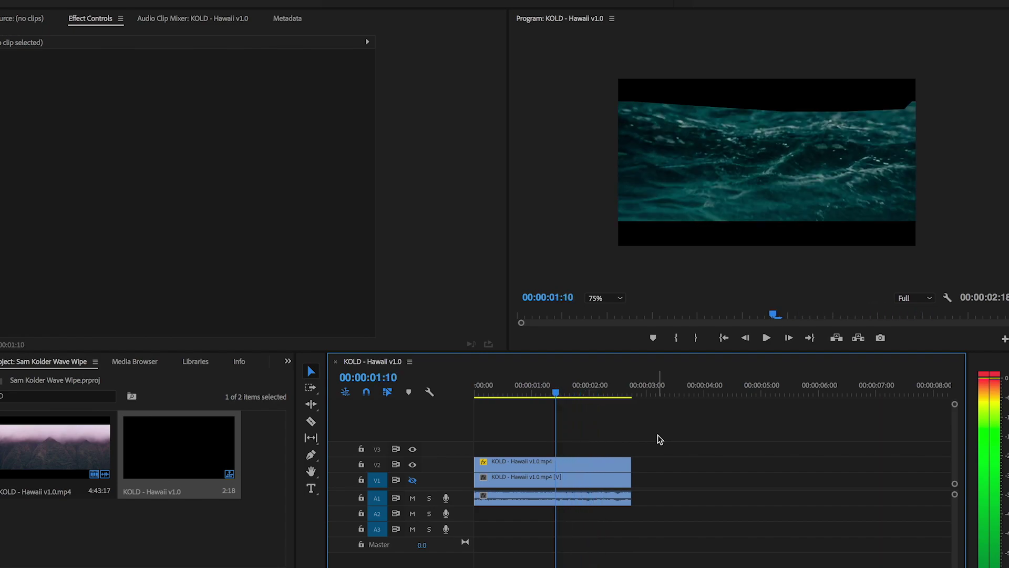
pyautogui.press('Left')
pyautogui.press('Left')
pyautogui.press('Left')
pyautogui.press('Left')
pyautogui.press('Left')
pyautogui.press('Left')
pyautogui.press('Left')
pyautogui.press('Left')
pyautogui.press('Left')
pyautogui.press('Left')
pyautogui.press('Left')
pyautogui.press('Left')
pyautogui.press('Left')
pyautogui.press('Left')
pyautogui.press('Right')
pyautogui.press('Right')
pyautogui.press('Right')
pyautogui.press('Right')
pyautogui.press('Right')
pyautogui.press('Right')
pyautogui.press('Right')
pyautogui.press('Right')
pyautogui.press('Right')
pyautogui.press('Right')
pyautogui.press('Right')
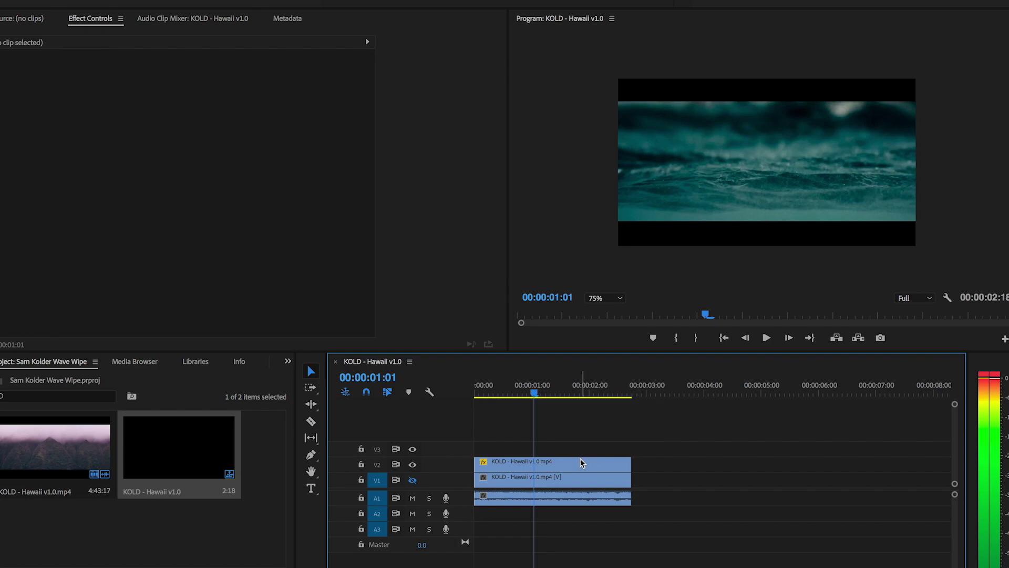
# - Soften the mask edge to Mask Feather 38.1 and Mask Expansion 31.4
pyautogui.click(581, 459)
pyautogui.click(43, 212)
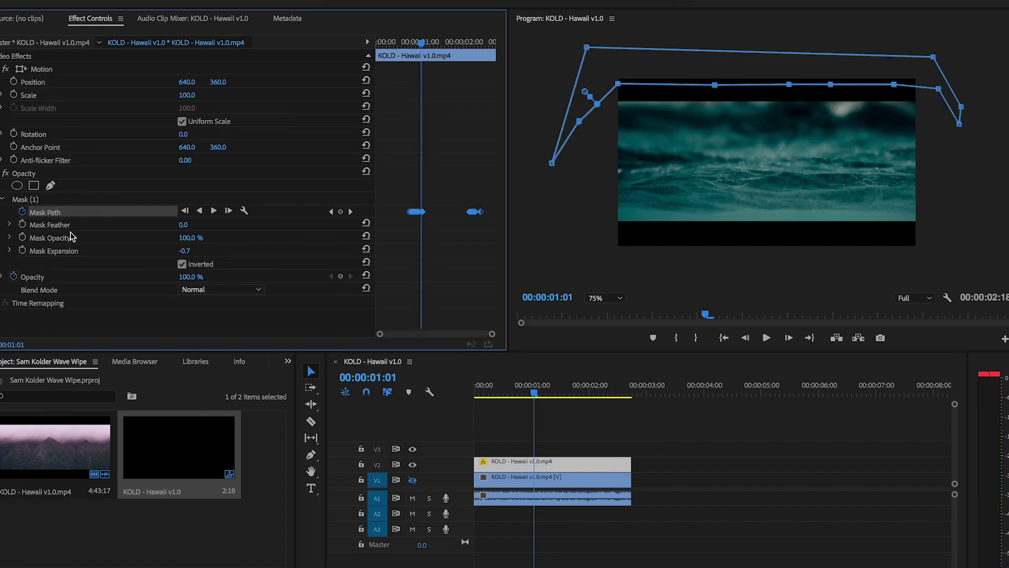
pyautogui.click(87, 227)
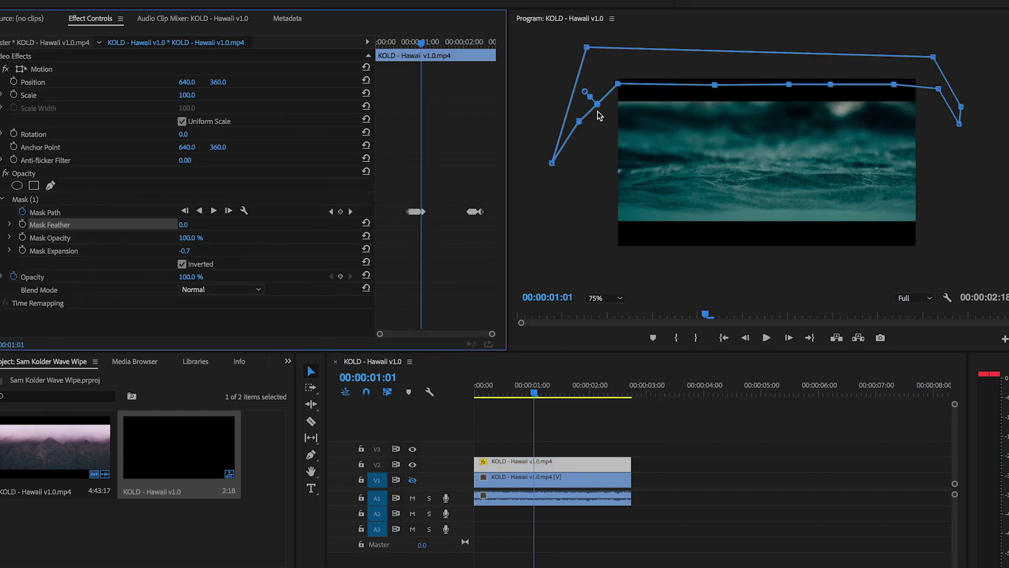
pyautogui.moveTo(585, 92); pyautogui.dragTo(580, 87)
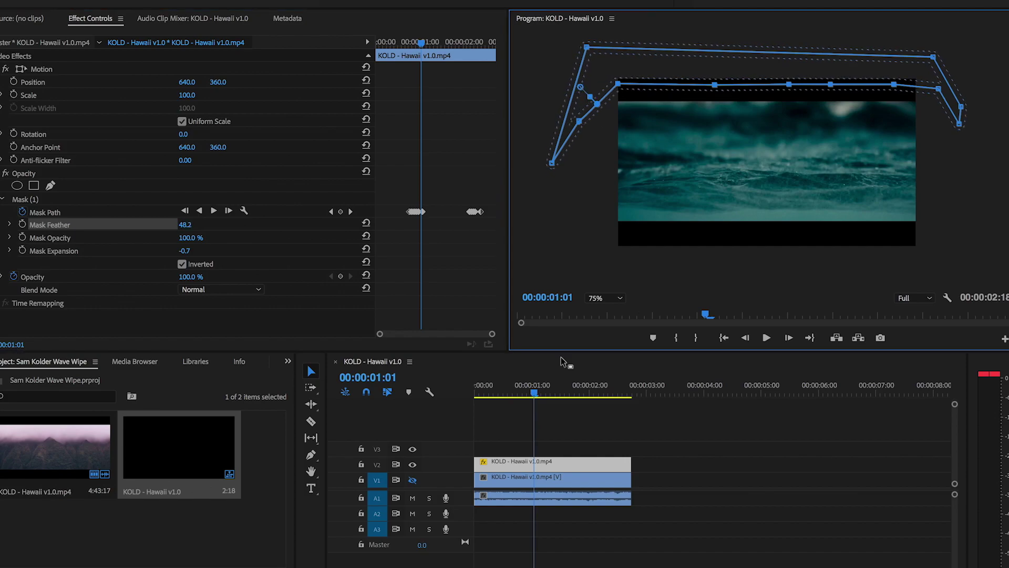
pyautogui.moveTo(535, 389); pyautogui.dragTo(527, 389)
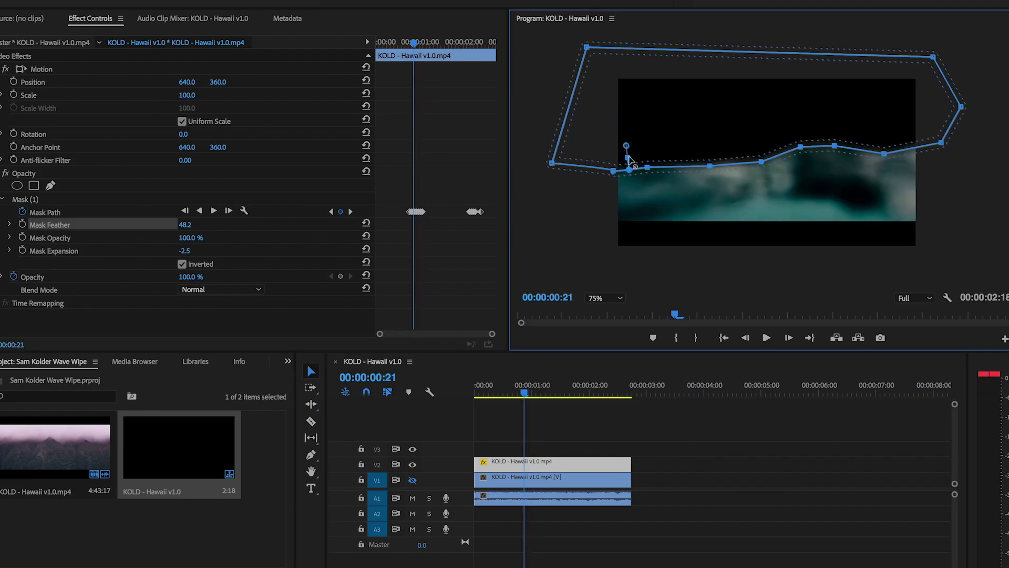
pyautogui.moveTo(629, 164); pyautogui.dragTo(634, 169)
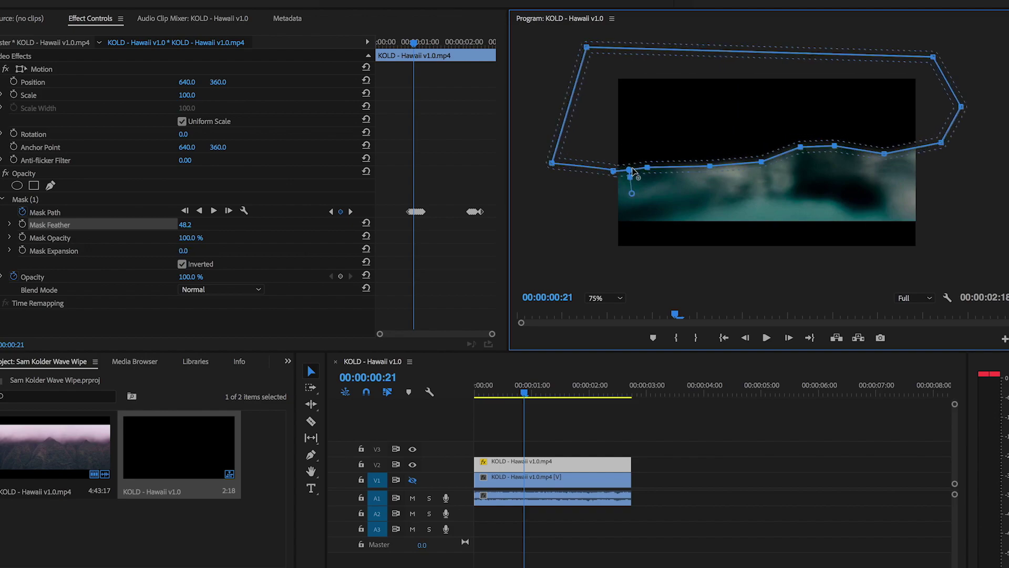
pyautogui.moveTo(631, 195); pyautogui.dragTo(632, 202)
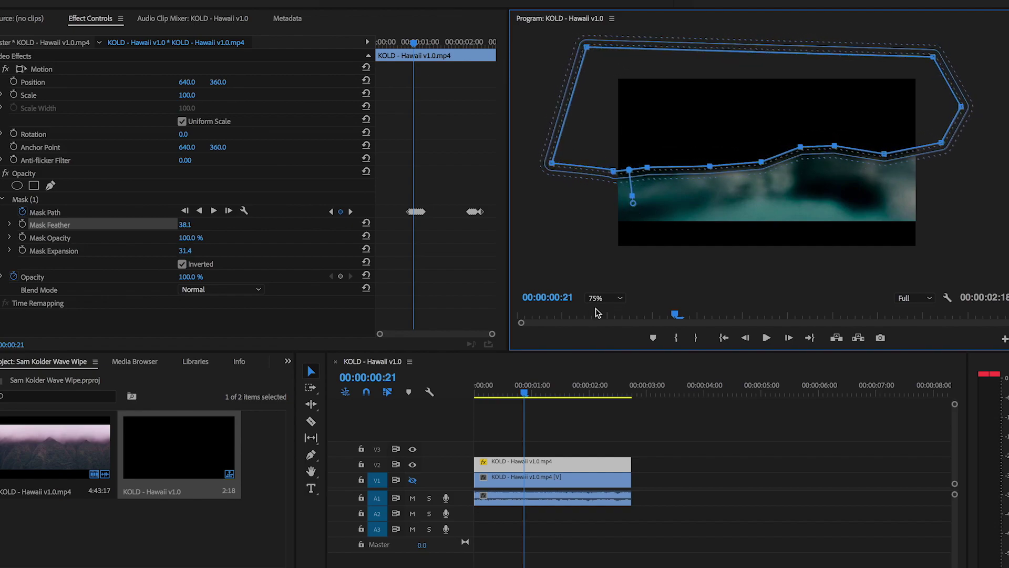
pyautogui.moveTo(524, 392); pyautogui.dragTo(470, 392)
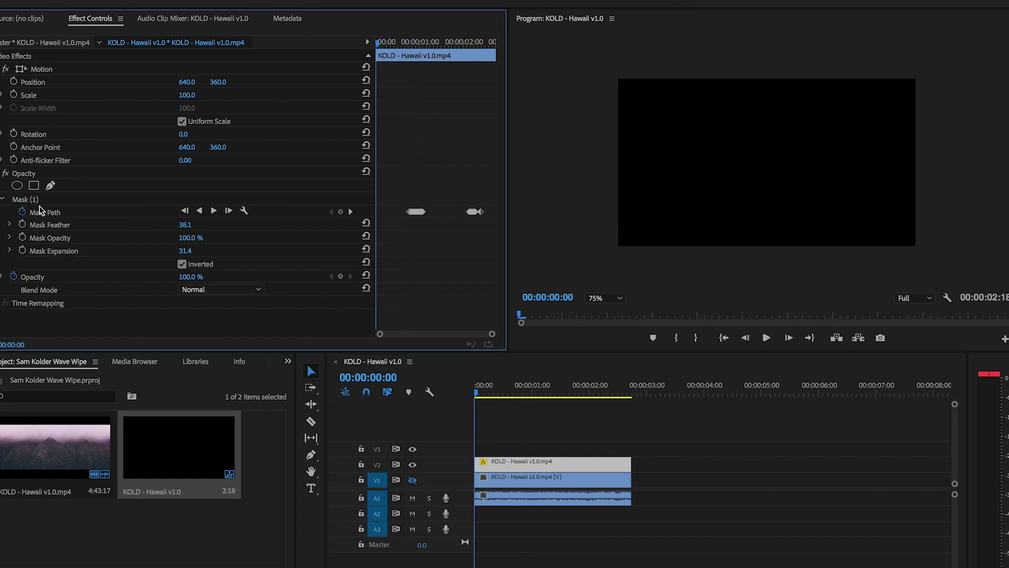
pyautogui.click(475, 400)
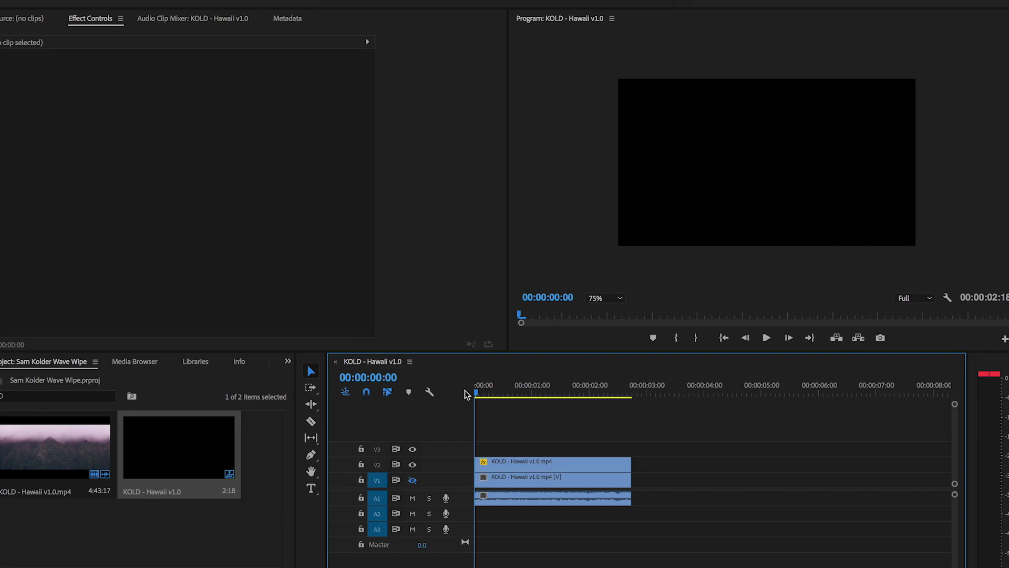
# - Play back the wave transition, then reselect the Hawaii clip and show its mask path
pyautogui.press('space')
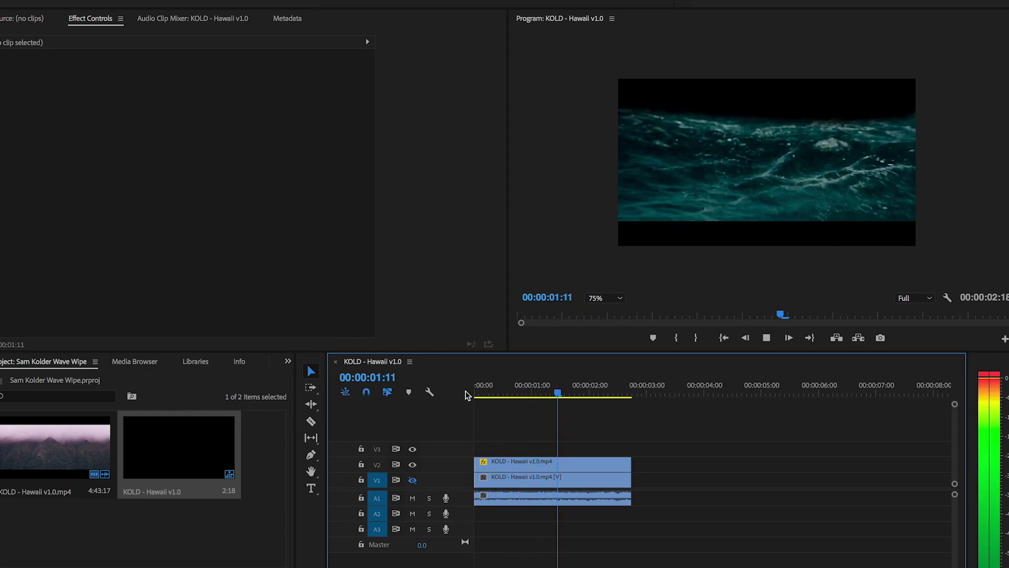
pyautogui.press('space')
pyautogui.moveTo(586, 395); pyautogui.dragTo(526, 394)
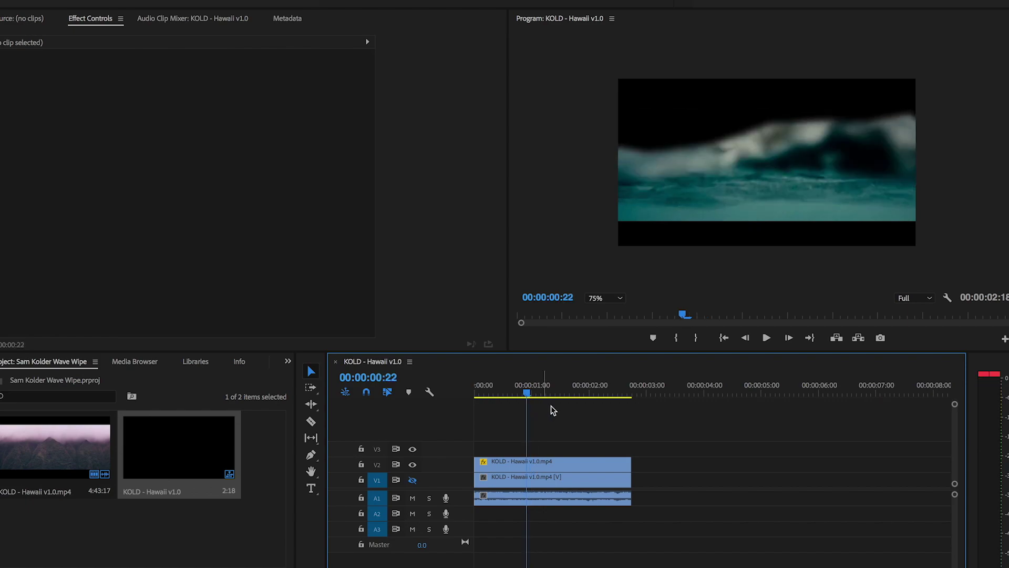
pyautogui.click(548, 461)
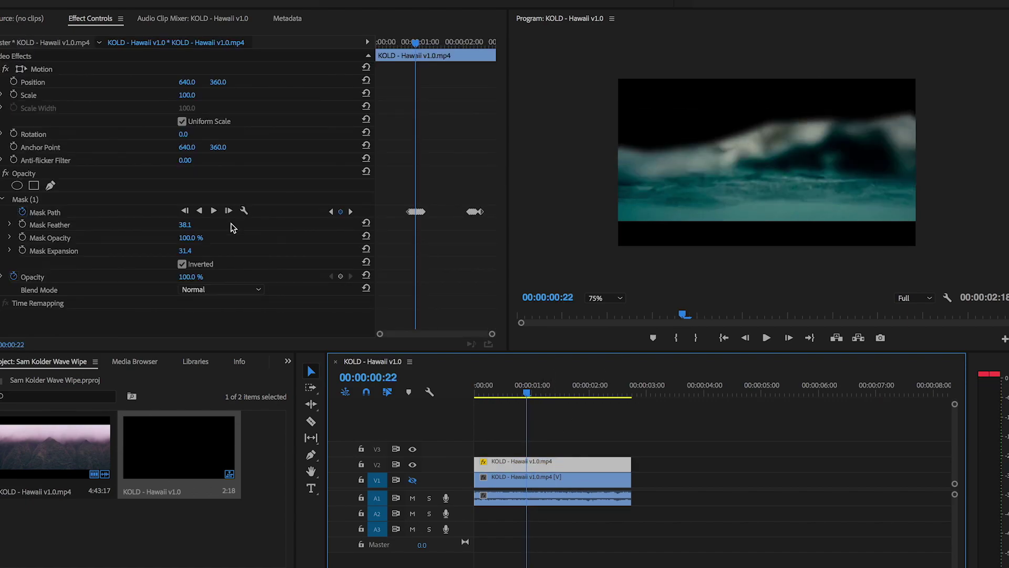
pyautogui.click(168, 212)
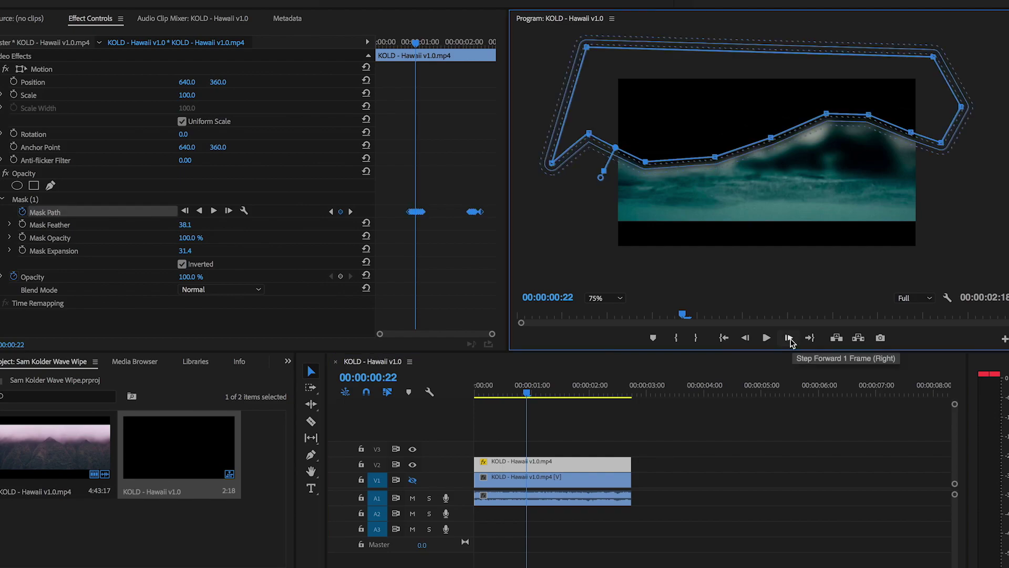
# - At 00:00:00:23, lower the crest points along the wave edge to add a mask keyframe
pyautogui.click(790, 338)
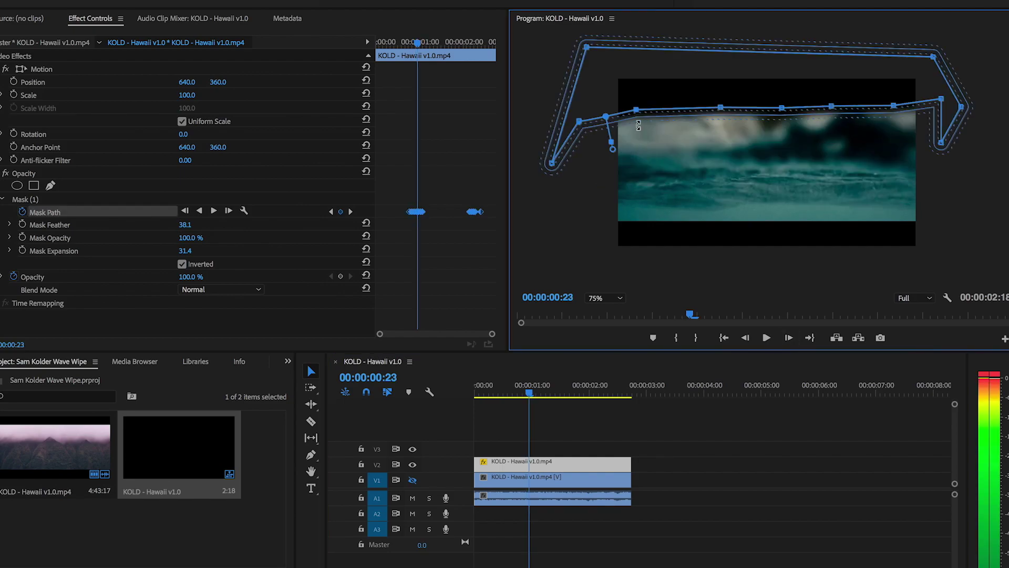
pyautogui.moveTo(636, 109); pyautogui.dragTo(644, 135)
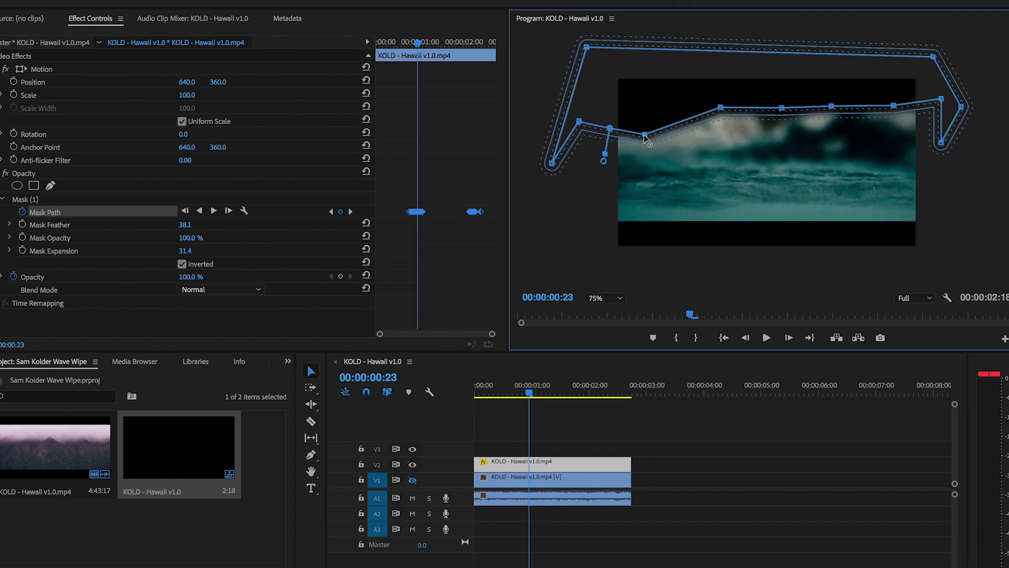
pyautogui.moveTo(724, 112); pyautogui.dragTo(730, 132)
pyautogui.moveTo(783, 111); pyautogui.dragTo(781, 120)
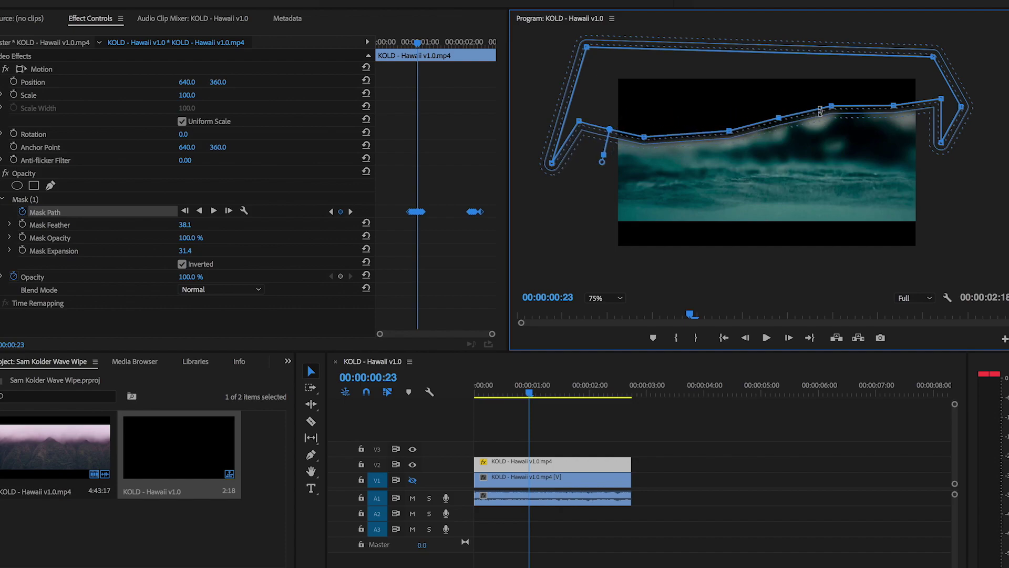
pyautogui.press('Left')
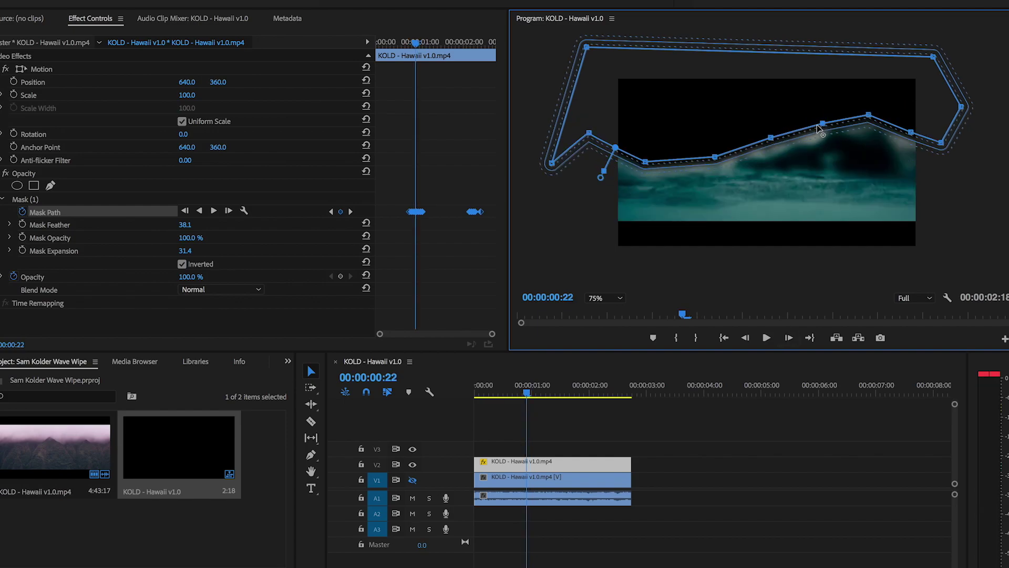
# - Hide the V1 video, preview the masked wave from the start, and select the V1 clip
pyautogui.click(591, 392)
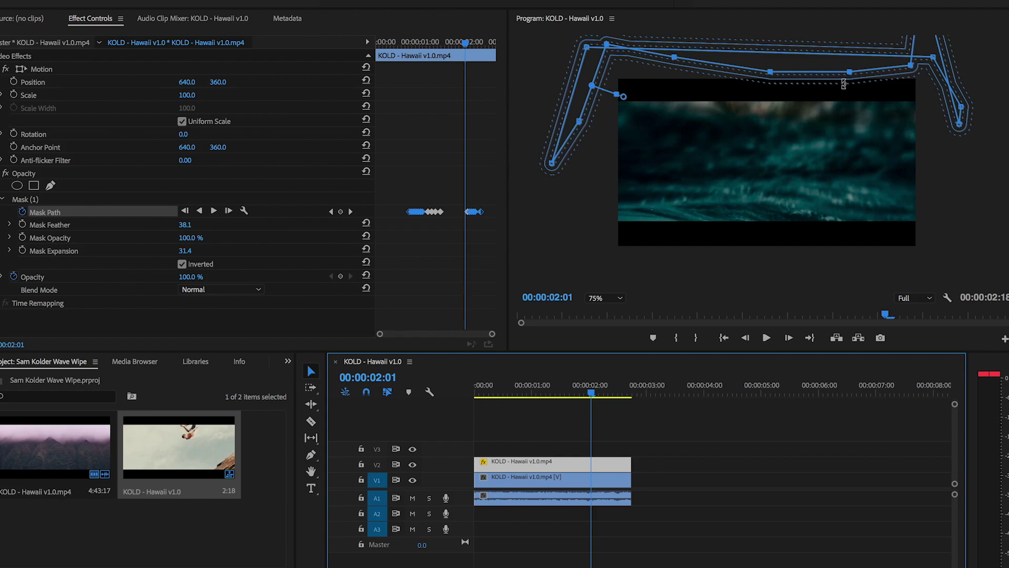
pyautogui.moveTo(598, 397); pyautogui.dragTo(465, 394)
pyautogui.click(412, 480)
pyautogui.press('space')
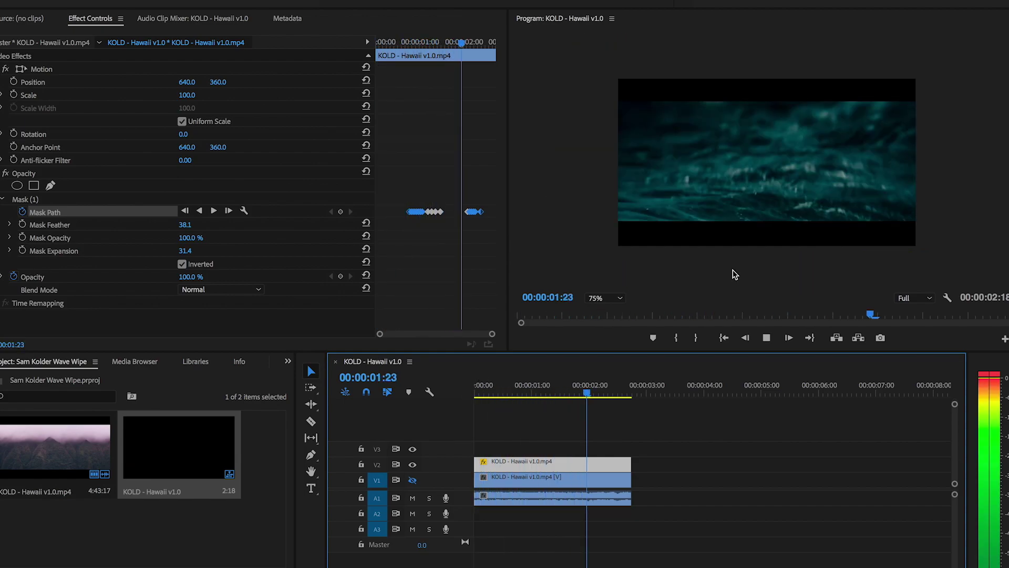
pyautogui.press('space')
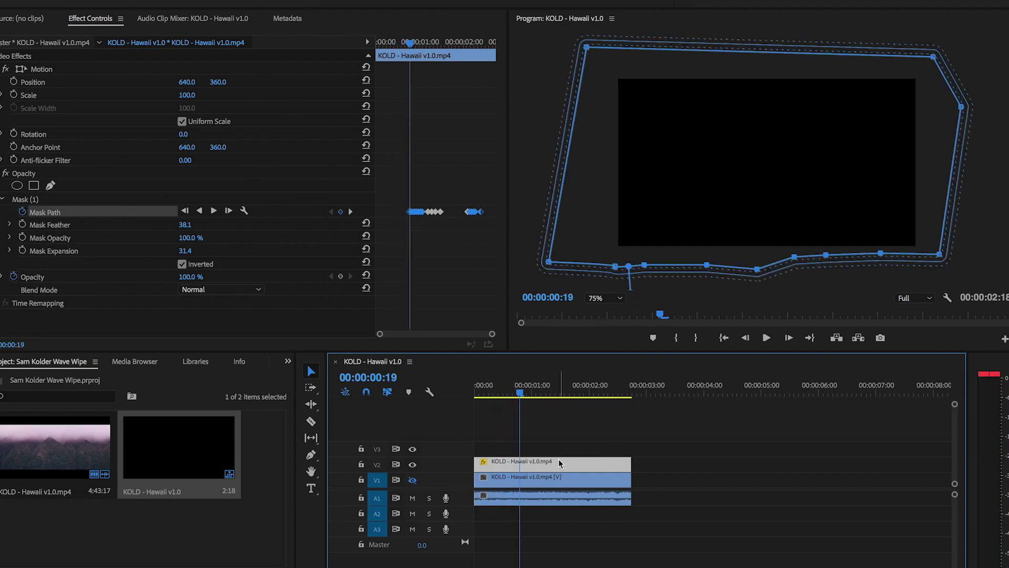
pyautogui.click(532, 499)
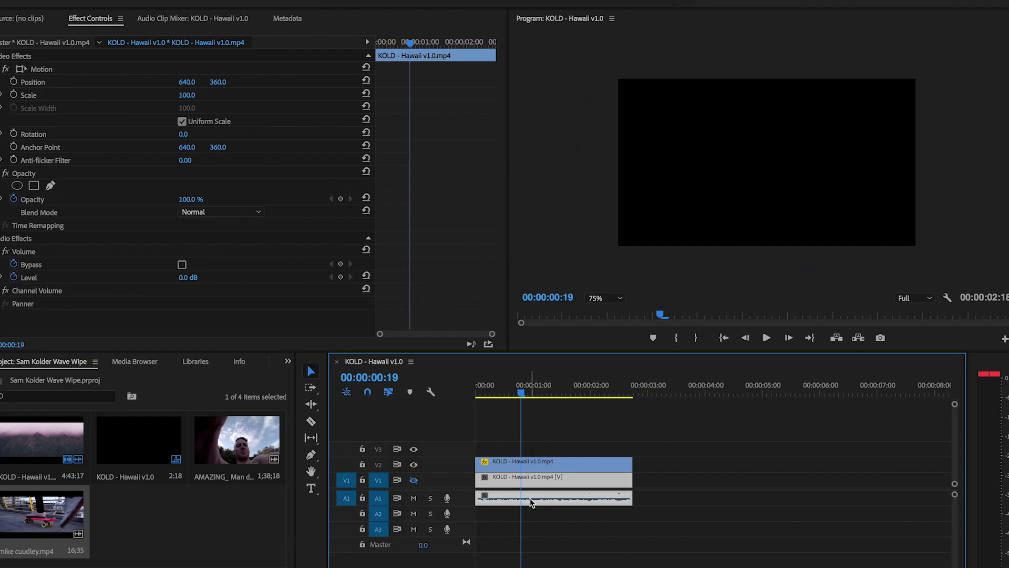
# - Unlink the V1 Hawaii clip from its audio and delete the duplicate video
pyautogui.rightClick(529, 501)
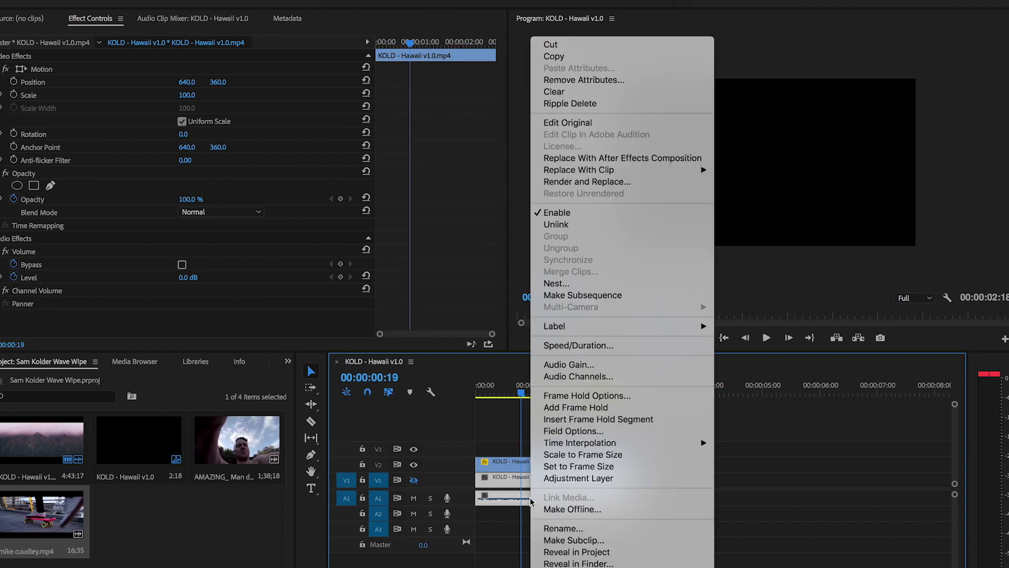
pyautogui.click(604, 225)
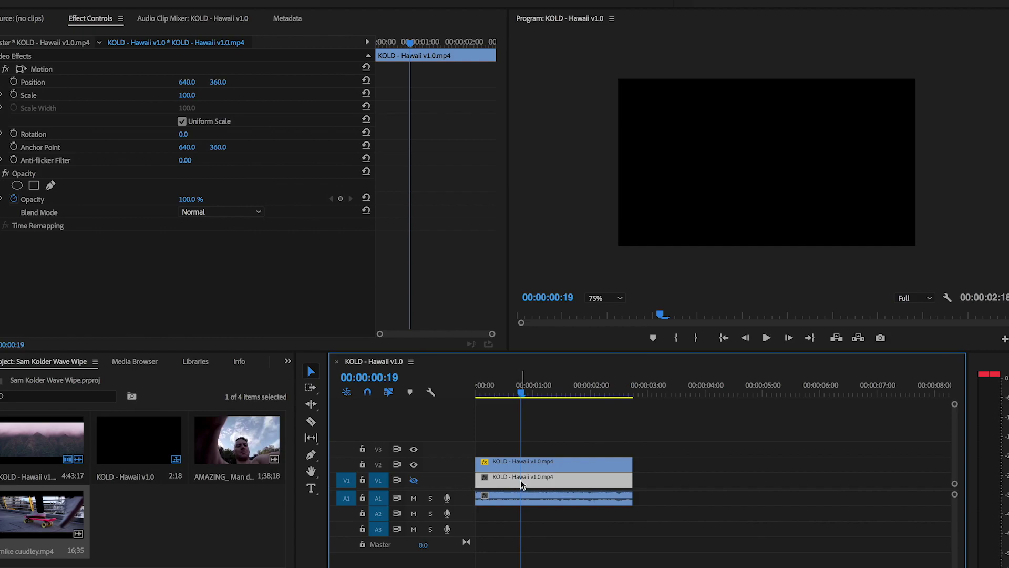
pyautogui.press('Delete')
pyautogui.moveTo(519, 391); pyautogui.dragTo(605, 402)
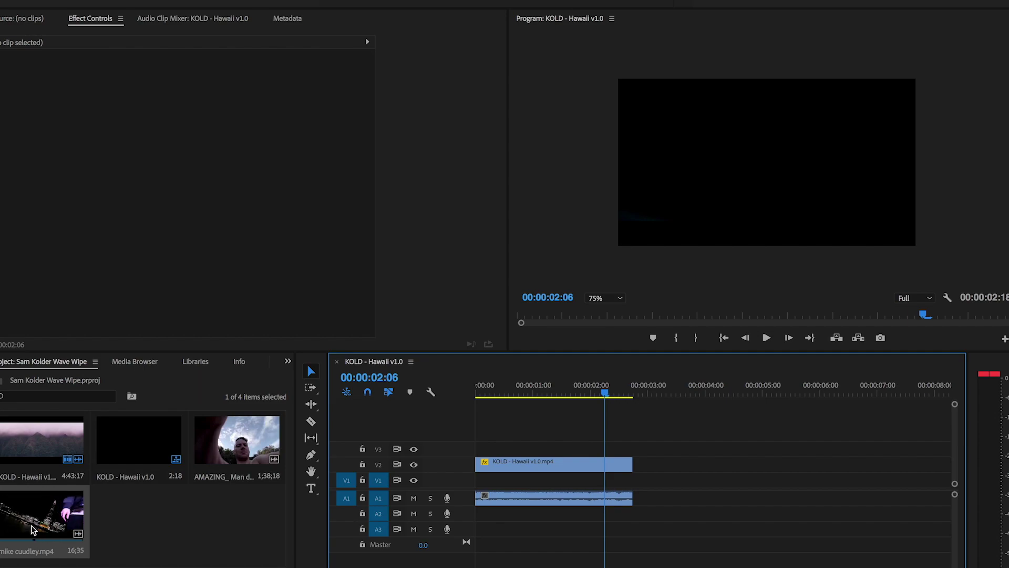
# - Save the project and play back the new ocean footage under the wave
pyautogui.hotkey('ctrl', 's')
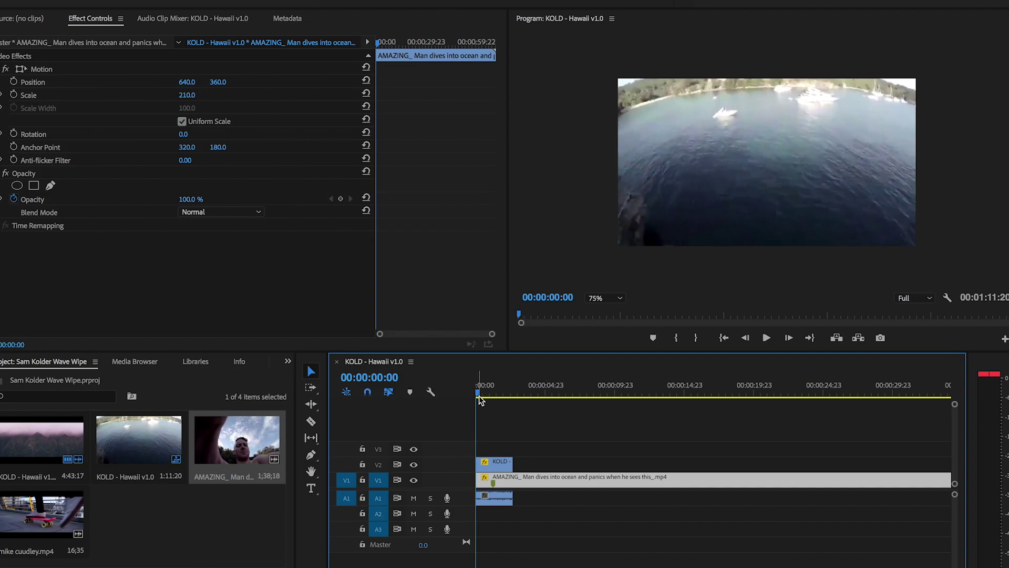
pyautogui.press('space')
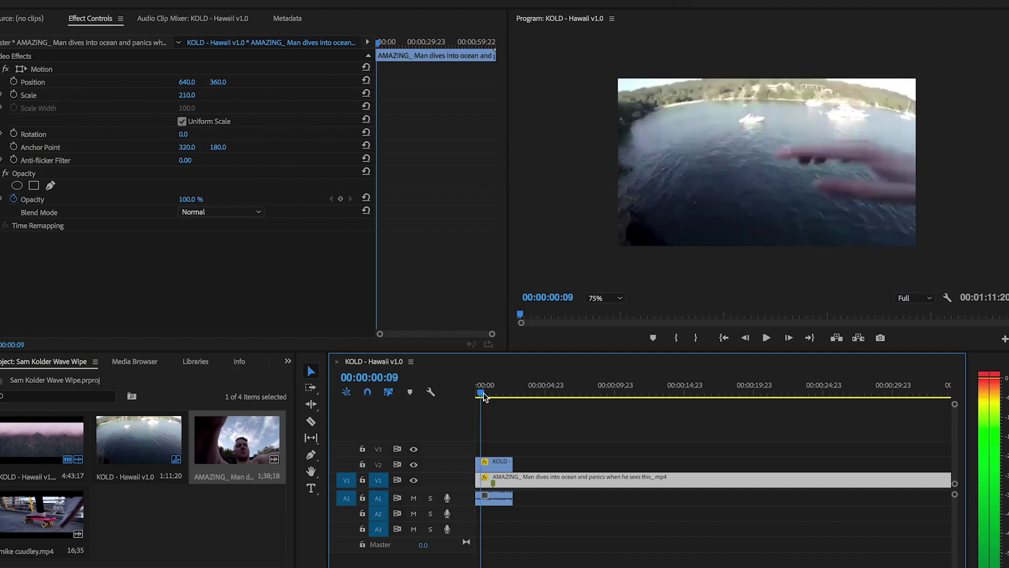
pyautogui.press('space')
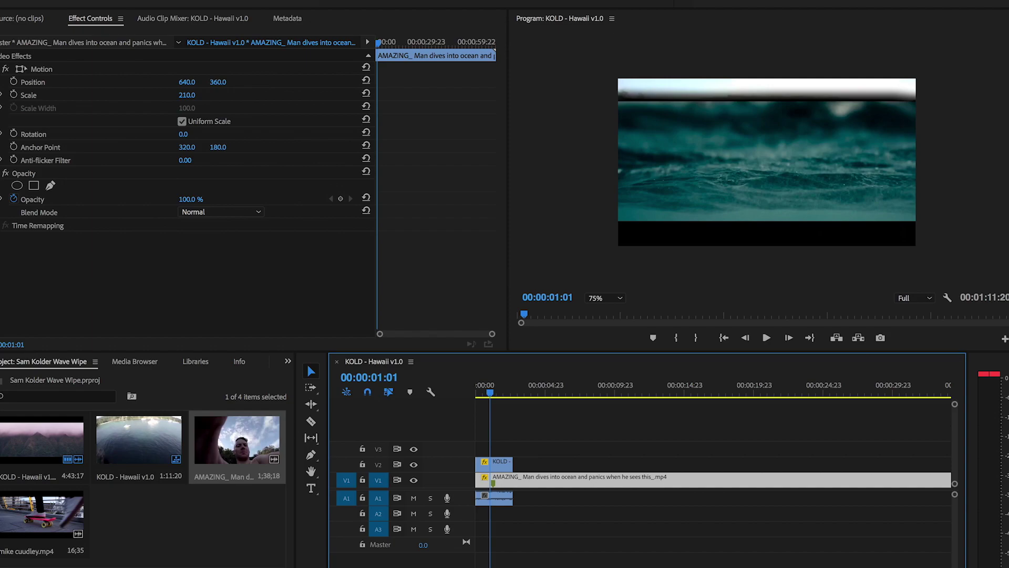
pyautogui.click(252, 562)
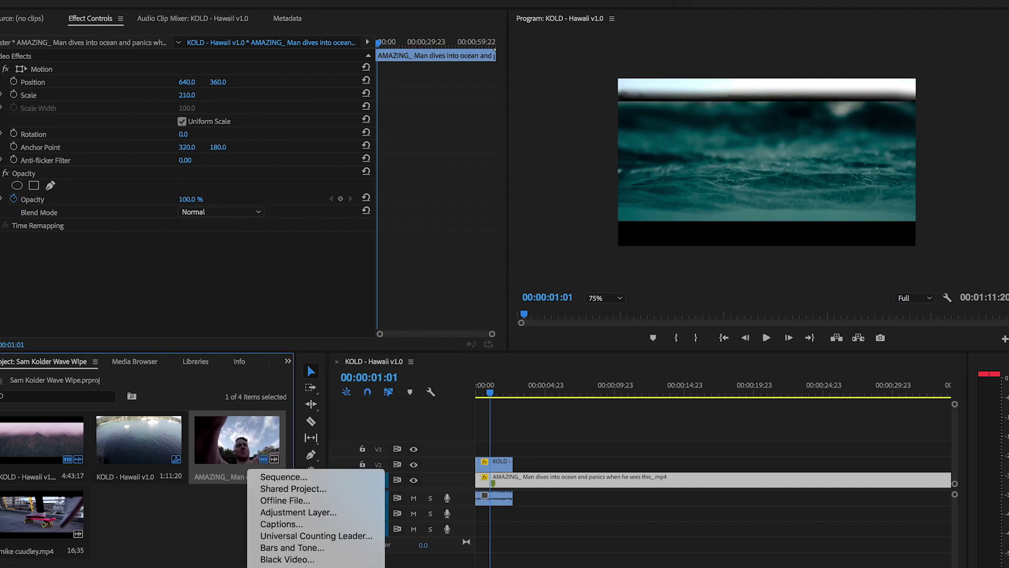
# - Create a new adjustment layer and place it on V3 at the sequence start
pyautogui.click(285, 517)
pyautogui.click(570, 339)
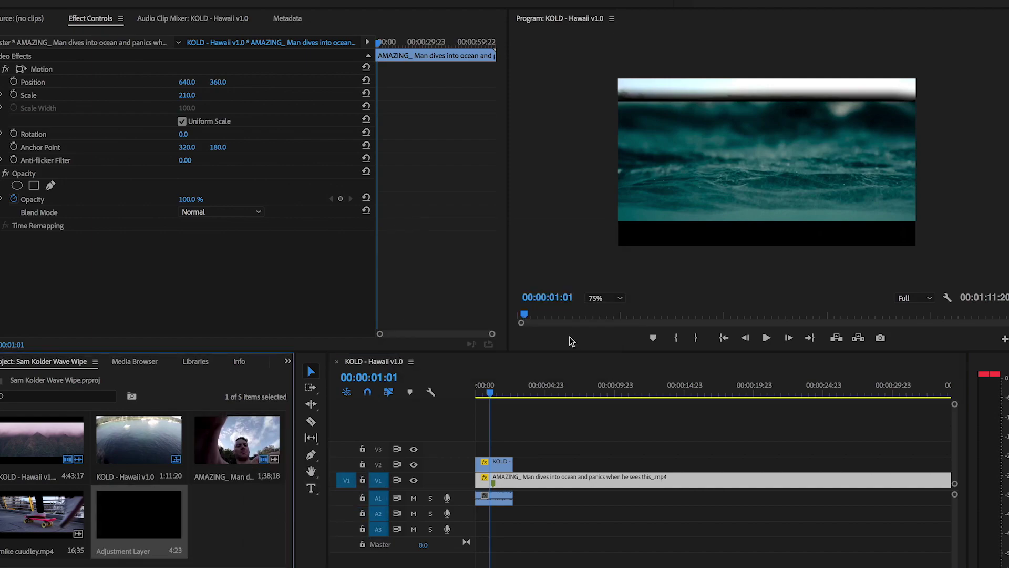
pyautogui.moveTo(311, 470); pyautogui.dragTo(702, 450)
pyautogui.click(548, 446)
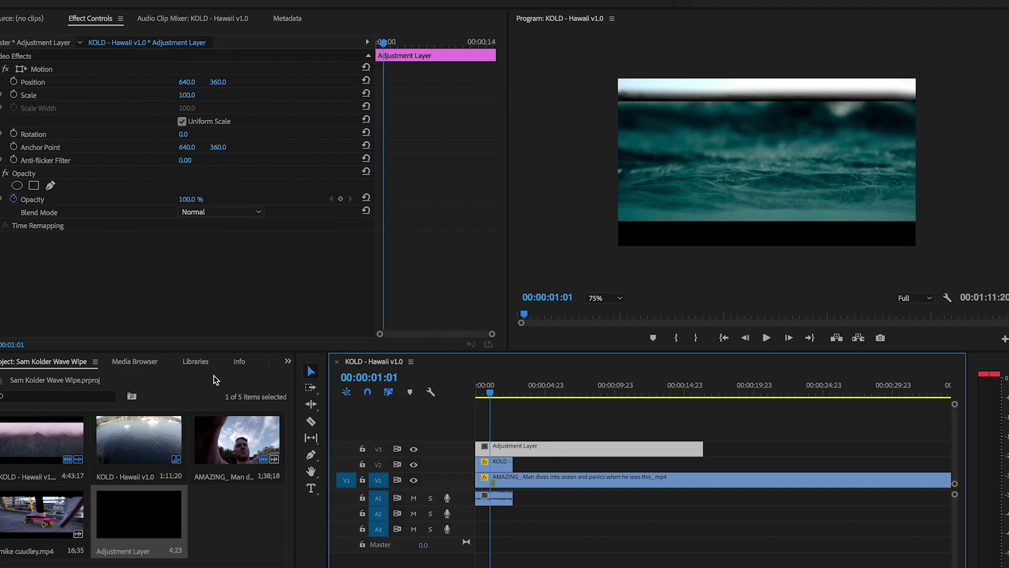
# - Apply the Crop effect to the adjustment layer with Top 15% and Bottom 15%
pyautogui.click(235, 364)
pyautogui.click(259, 363)
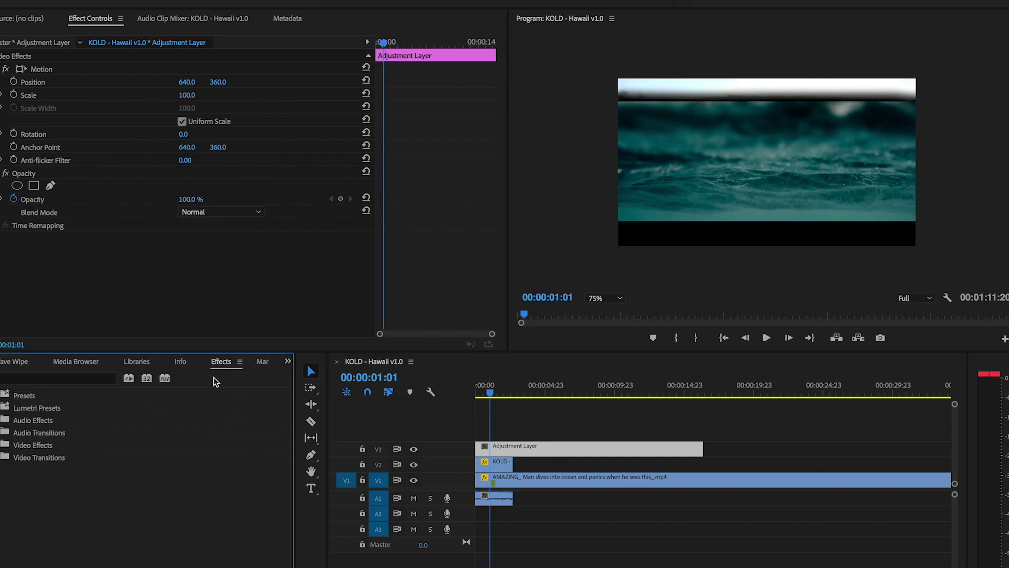
pyautogui.click(100, 378)
pyautogui.write('crop')
pyautogui.click(54, 468)
pyautogui.moveTo(55, 469); pyautogui.dragTo(500, 451)
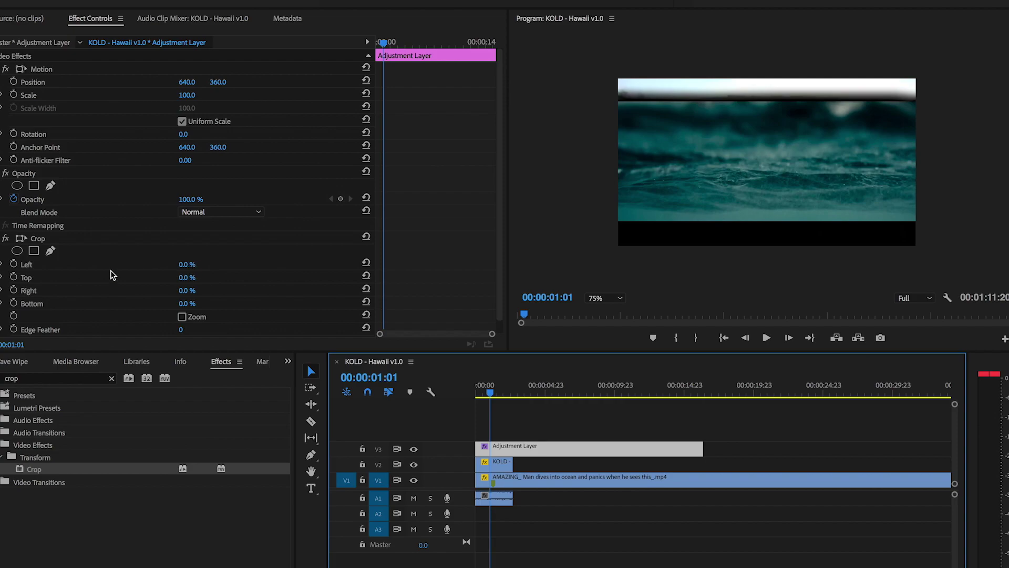
pyautogui.click(155, 279)
pyautogui.moveTo(186, 277); pyautogui.dragTo(265, 277)
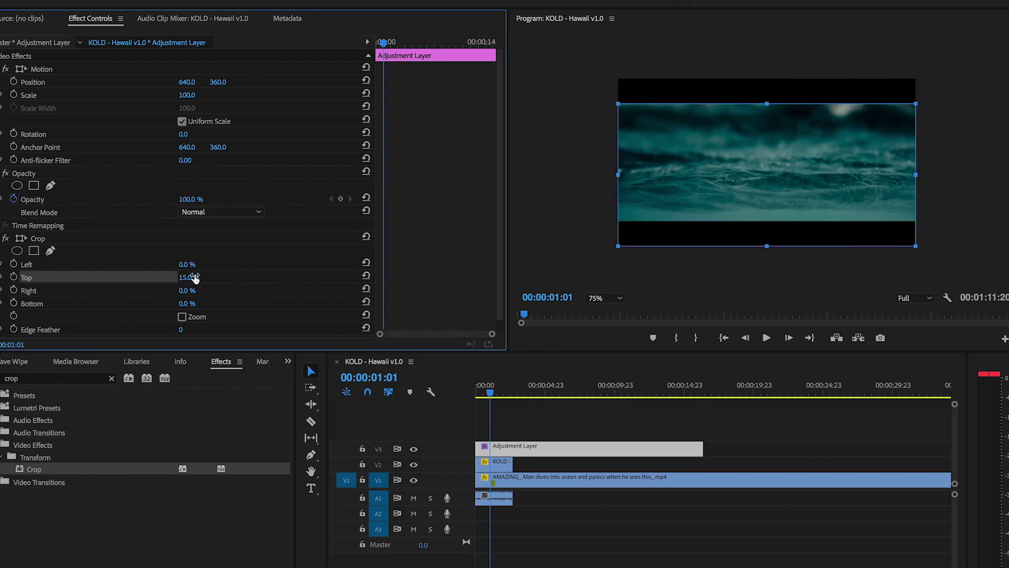
pyautogui.click(187, 304)
pyautogui.press('Return')
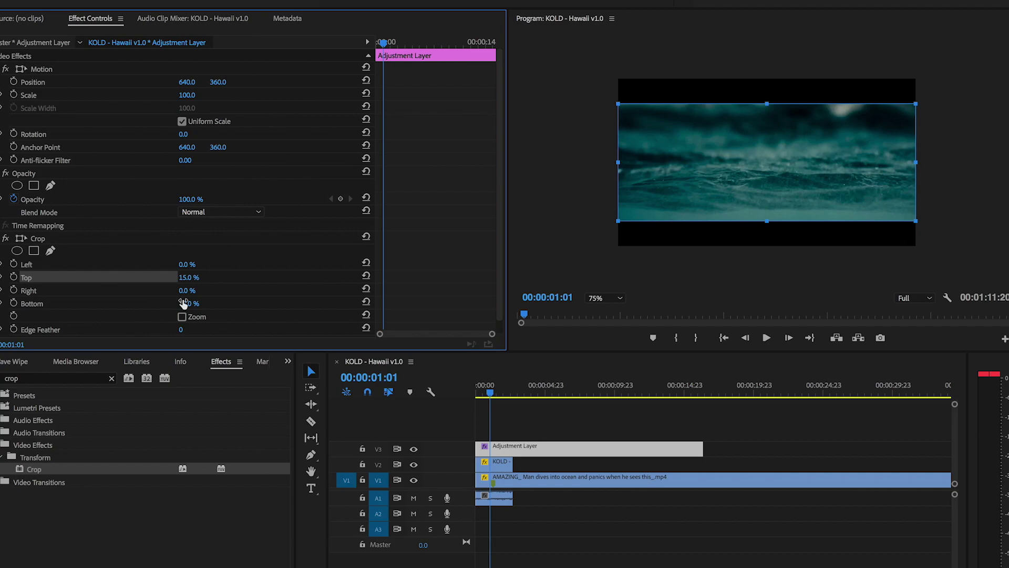
# - Scrub around 00:00:01:00 to check the letterboxed wipe, then select the KOLD wave clip
pyautogui.click(489, 394)
pyautogui.moveTo(488, 394); pyautogui.dragTo(486, 397)
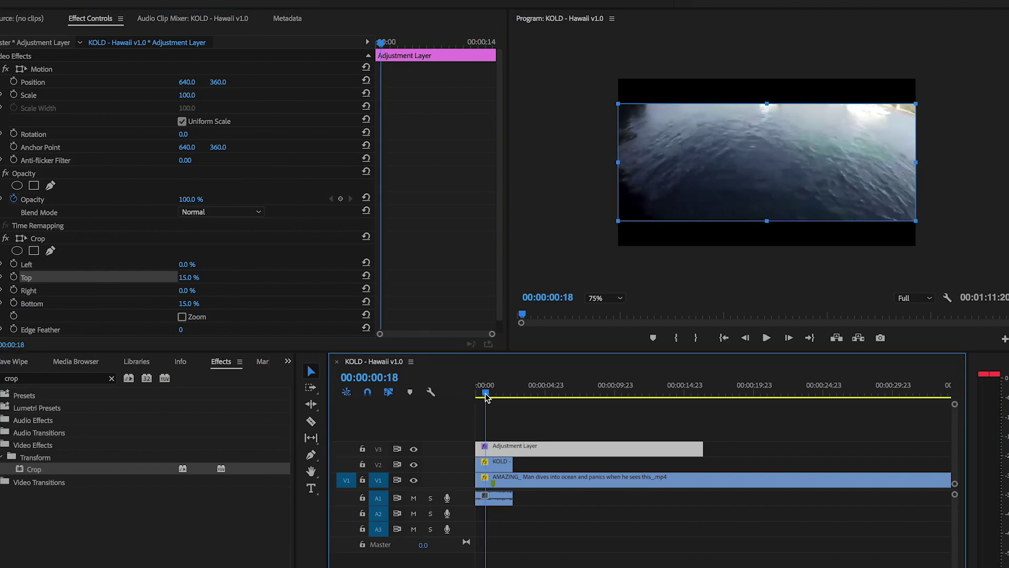
pyautogui.moveTo(486, 396); pyautogui.dragTo(493, 397)
pyautogui.click(494, 463)
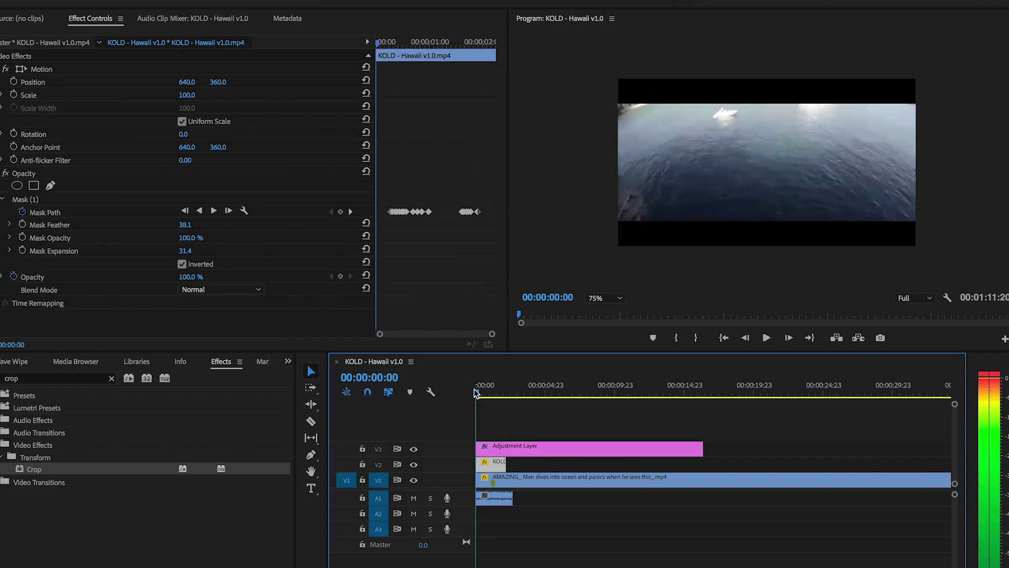
# - Scrub through the wave wipe, then play the letterboxed transition from the start
pyautogui.click(478, 396)
pyautogui.moveTo(490, 464); pyautogui.dragTo(497, 464)
pyautogui.moveTo(489, 394)
pyautogui.mouseDown()
pyautogui.moveTo(465, 394)
pyautogui.moveTo(493, 394)
pyautogui.mouseUp()
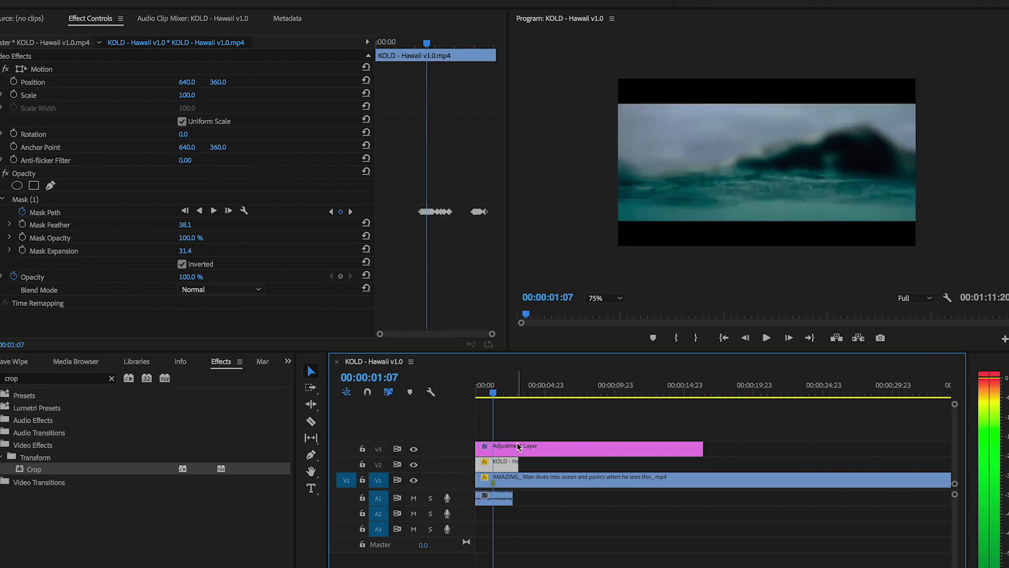
pyautogui.hotkey('ctrl', 'z')
pyautogui.press('Home')
pyautogui.click(102, 170)
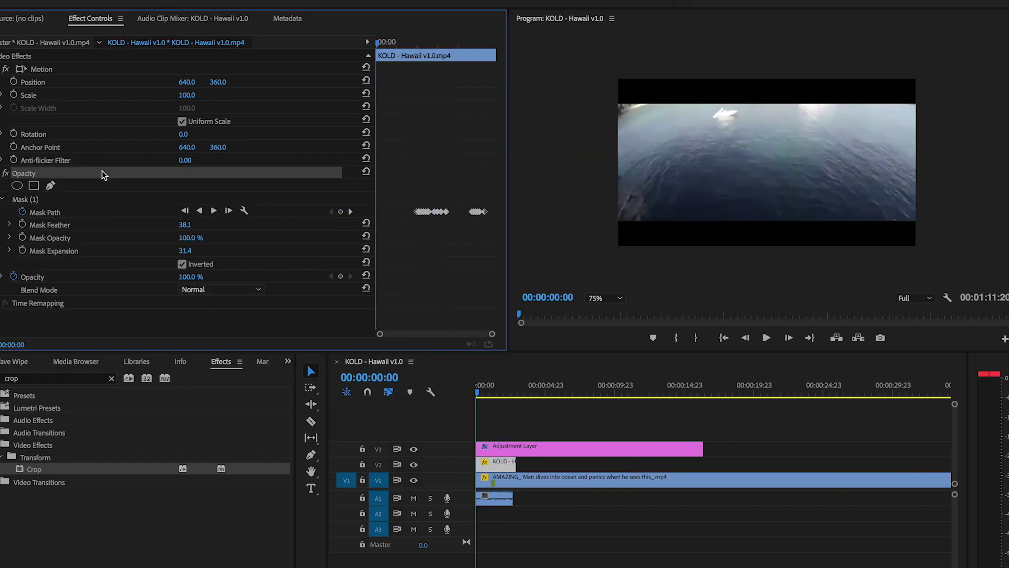
pyautogui.click(504, 421)
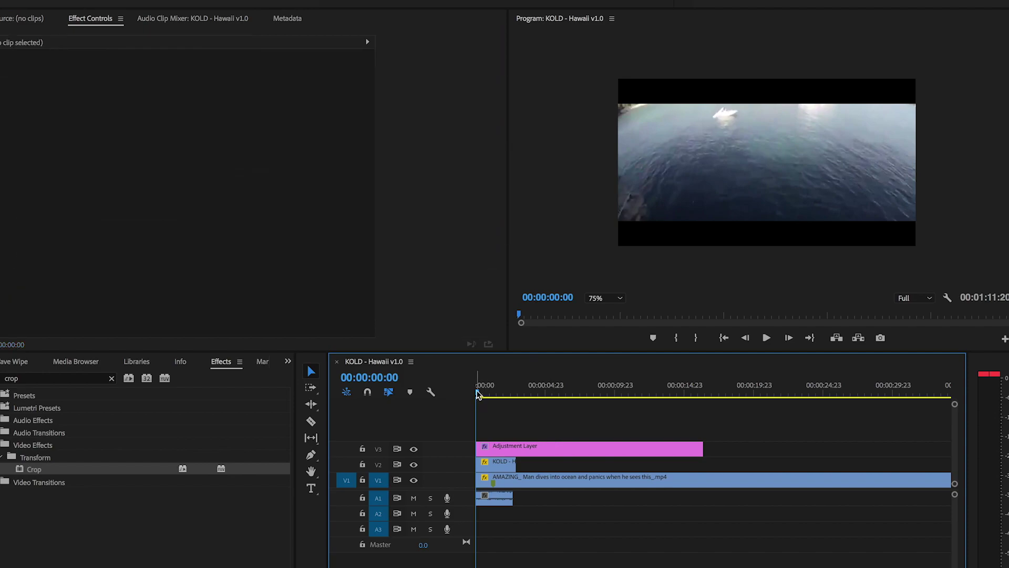
pyautogui.press('space')
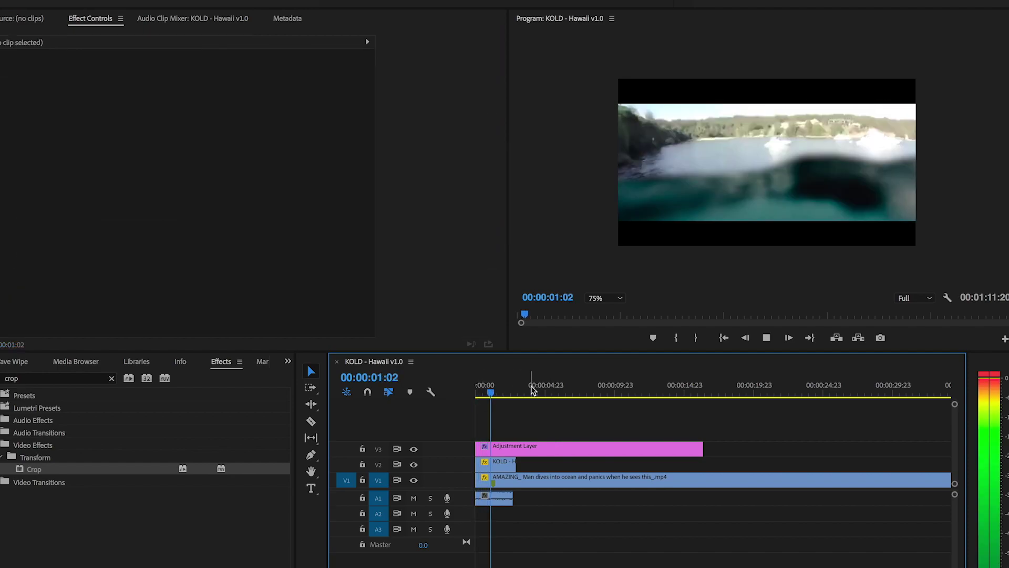
pyautogui.press('space')
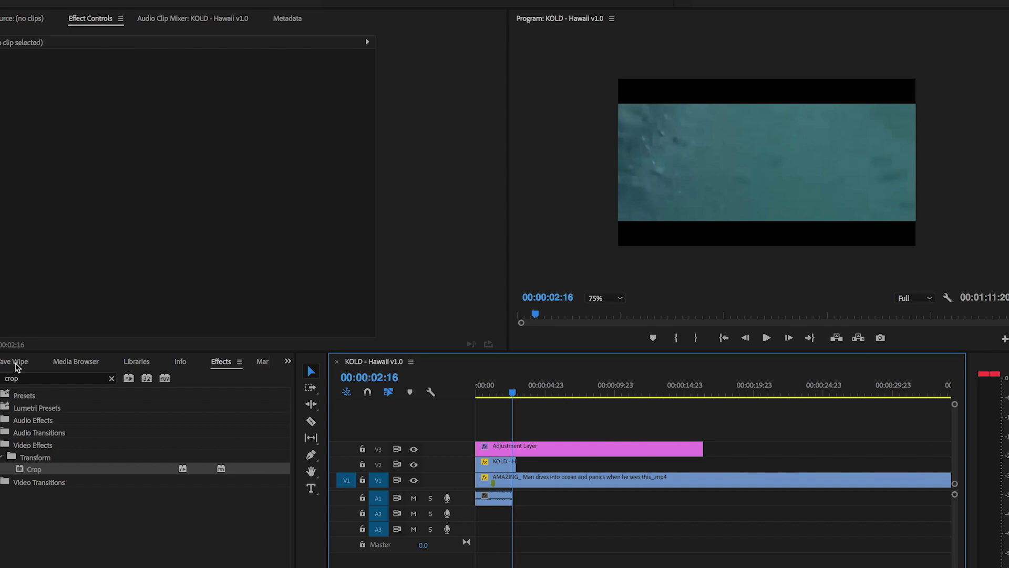
pyautogui.click(15, 367)
pyautogui.moveTo(48, 508); pyautogui.dragTo(543, 514)
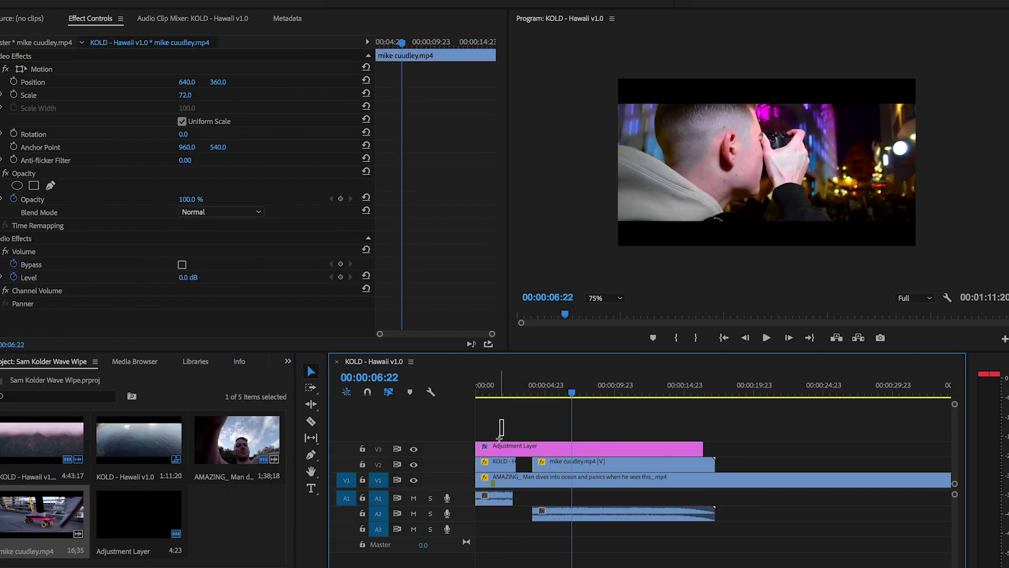
pyautogui.moveTo(501, 429); pyautogui.dragTo(503, 430)
pyautogui.click(557, 468)
pyautogui.moveTo(557, 473); pyautogui.dragTo(530, 473)
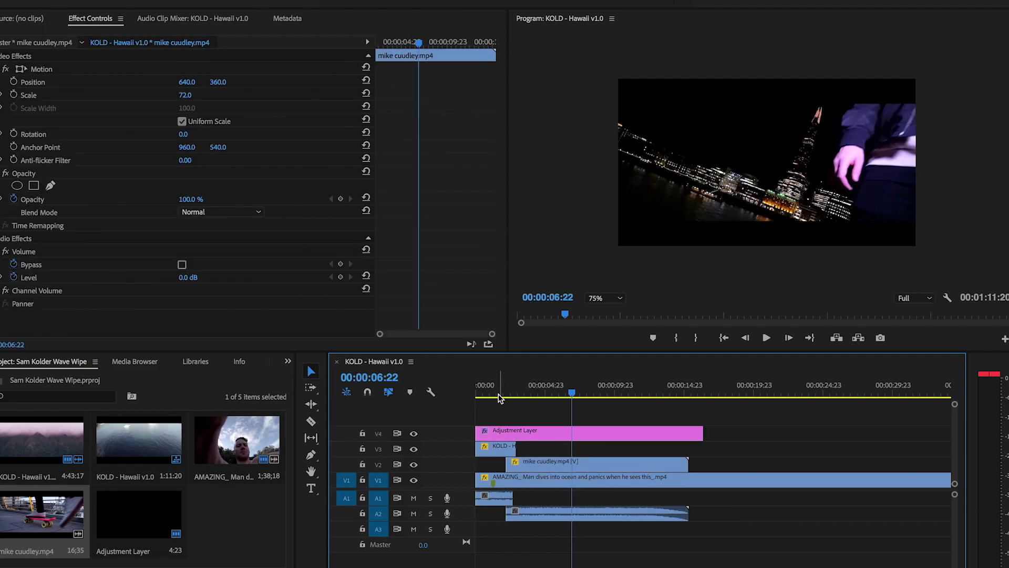
pyautogui.moveTo(500, 398); pyautogui.dragTo(477, 398)
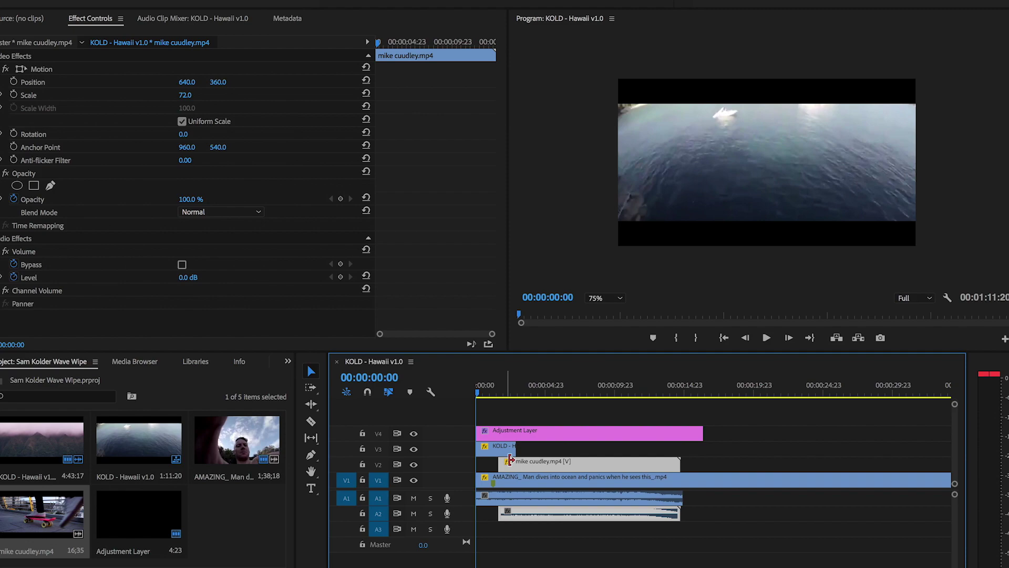